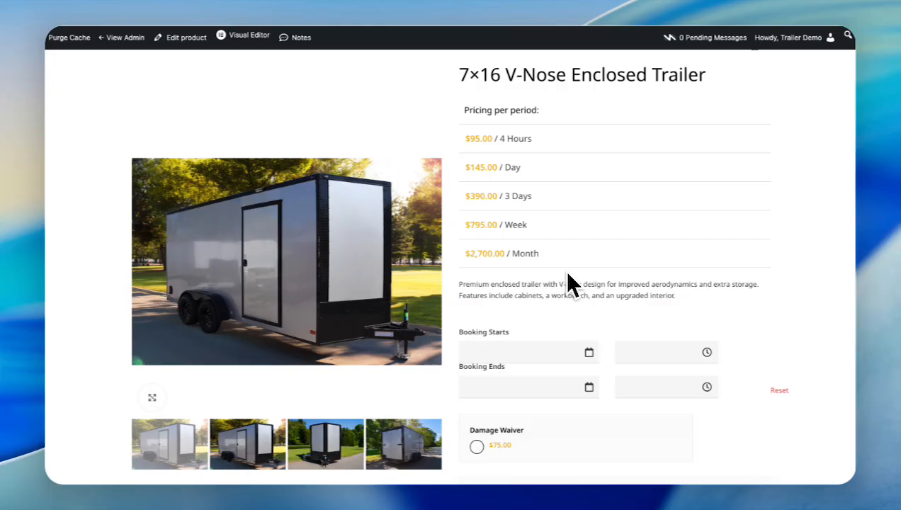
Select a booking for the 7×16 V-Nose Enclosed Trailer on April 20, 2026 from 05:00 pm to 07:00 pm
{"action": "left_click", "coordinate": [590, 353]}
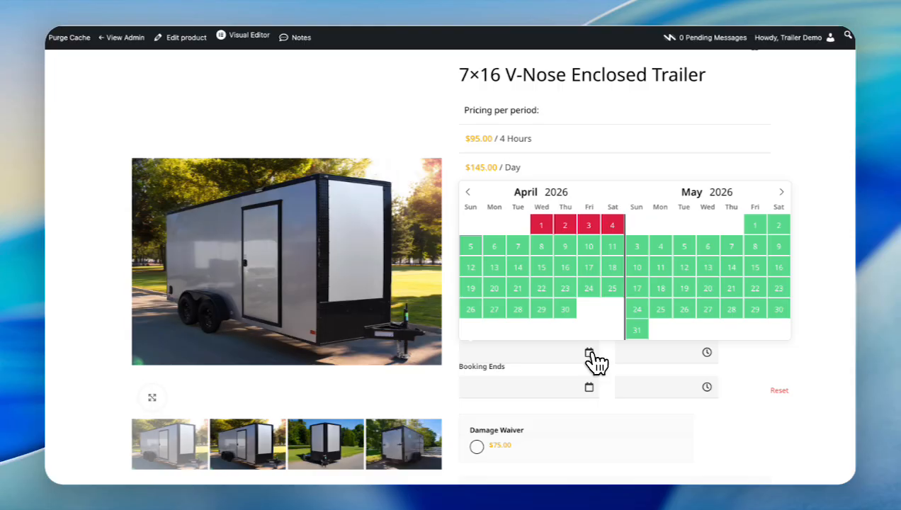
{"action": "left_click", "coordinate": [496, 291]}
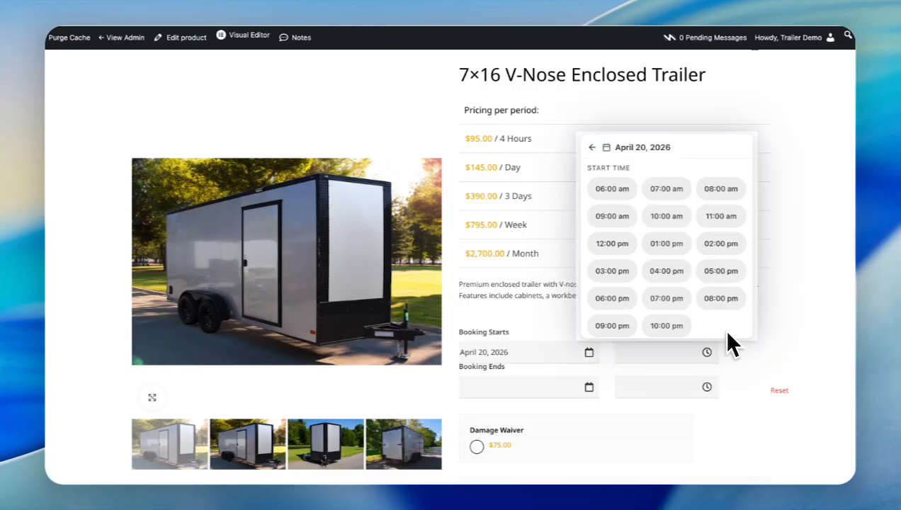
{"action": "left_click", "coordinate": [722, 275]}
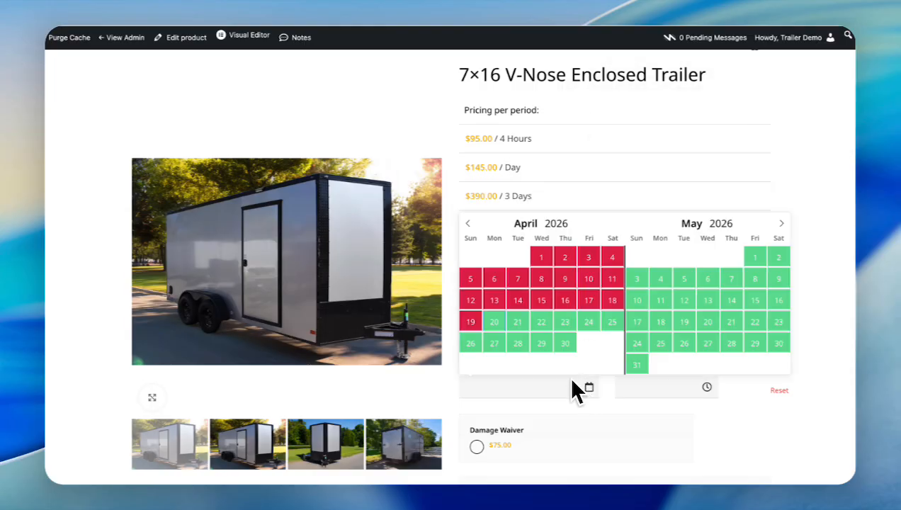
{"action": "left_click", "coordinate": [495, 323]}
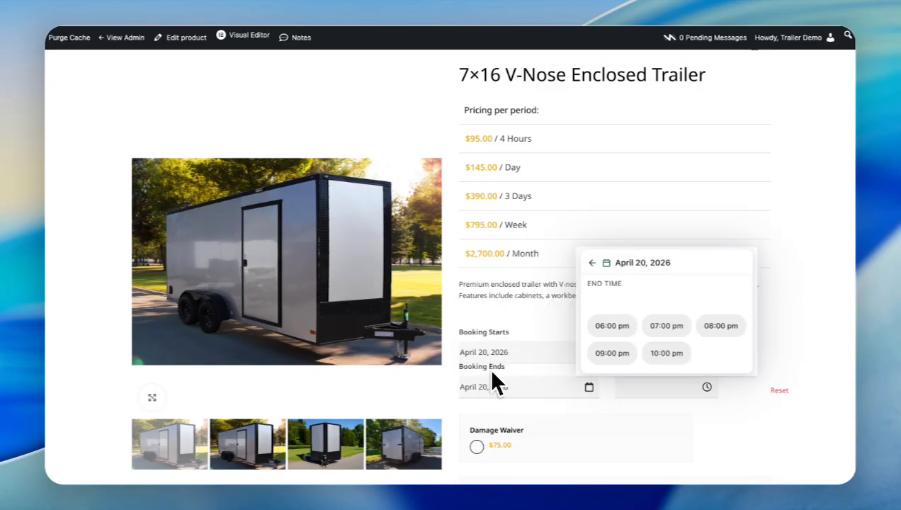
{"action": "left_click", "coordinate": [667, 326]}
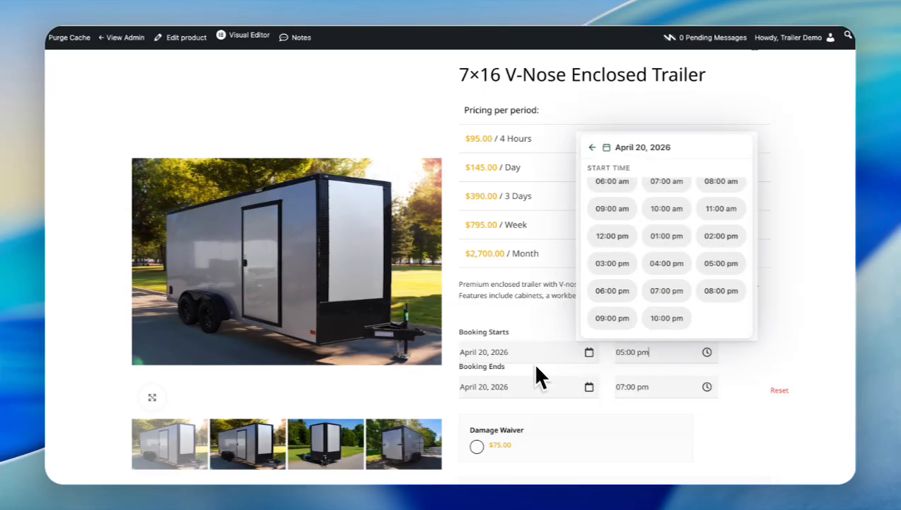
{"action": "scroll", "coordinate": [588, 419], "scroll_direction": "down", "scroll_amount": 1}
{"action": "scroll", "coordinate": [588, 418], "scroll_direction": "up", "scroll_amount": 1}
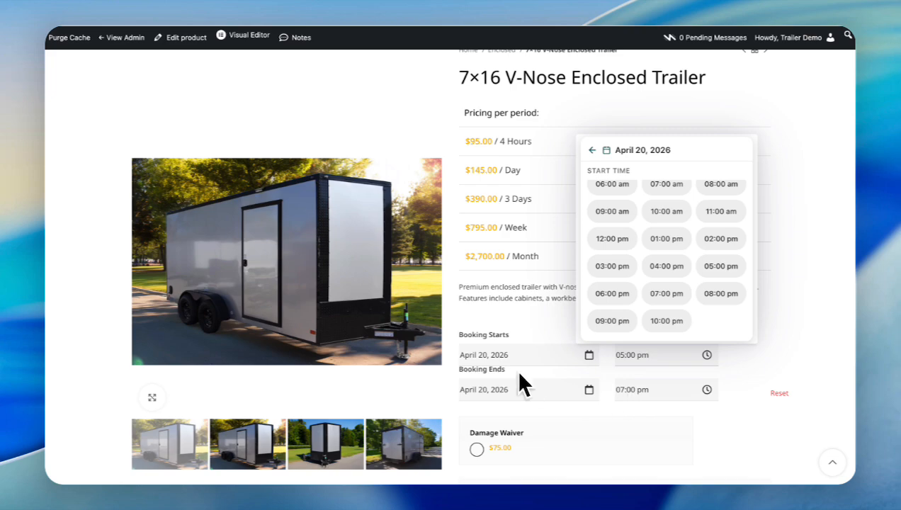
{"action": "left_click", "coordinate": [651, 404]}
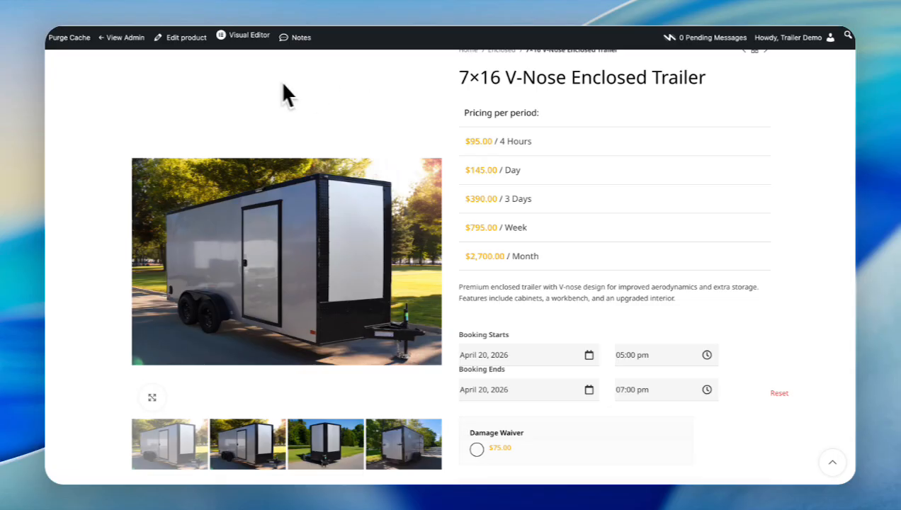
Start a new date range in the store admin's Date Ranges settings and title it "April 20"
{"action": "left_click", "coordinate": [127, 41]}
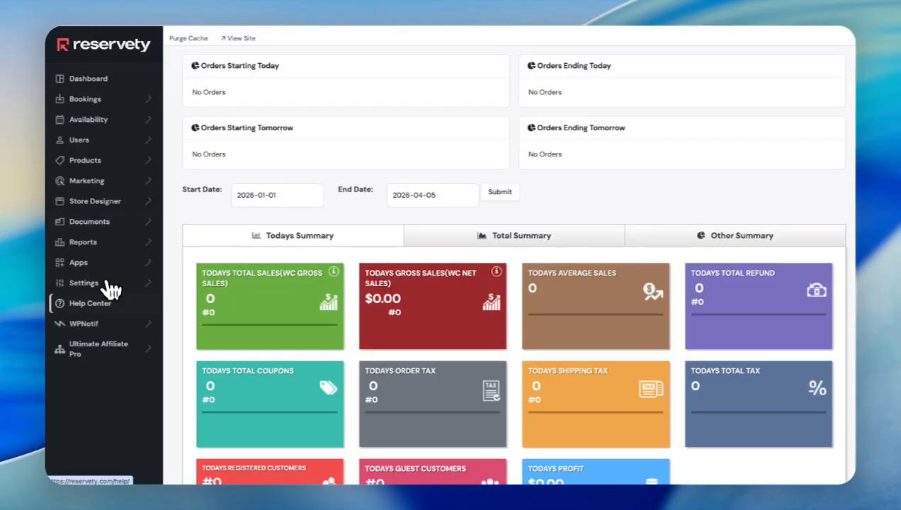
{"action": "left_click", "coordinate": [100, 283]}
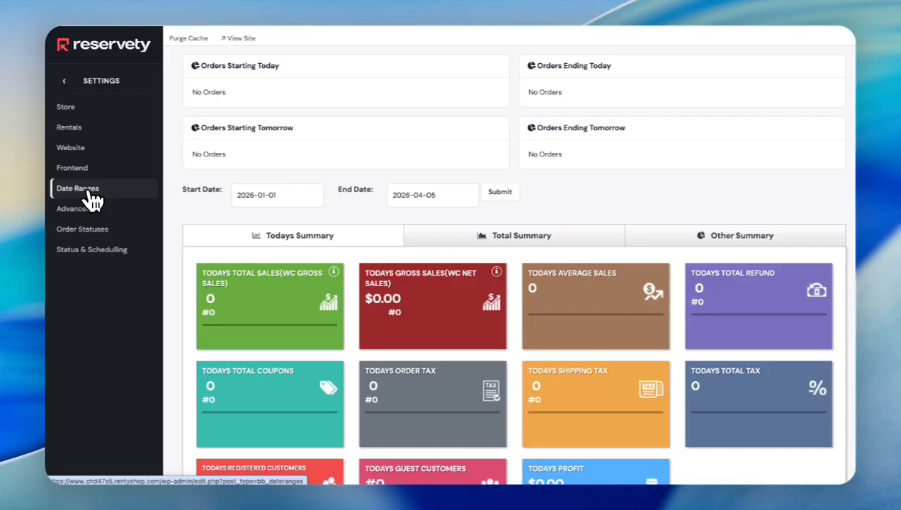
{"action": "left_click", "coordinate": [90, 190]}
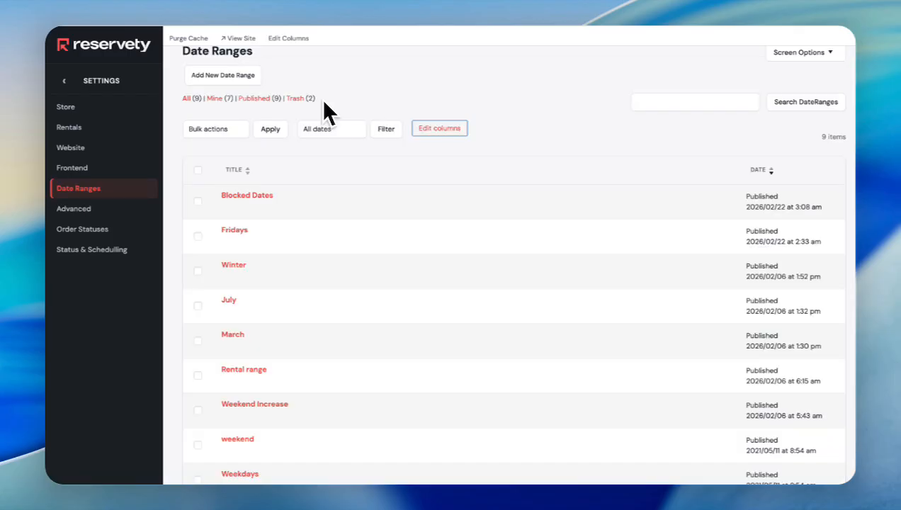
{"action": "left_click", "coordinate": [241, 78]}
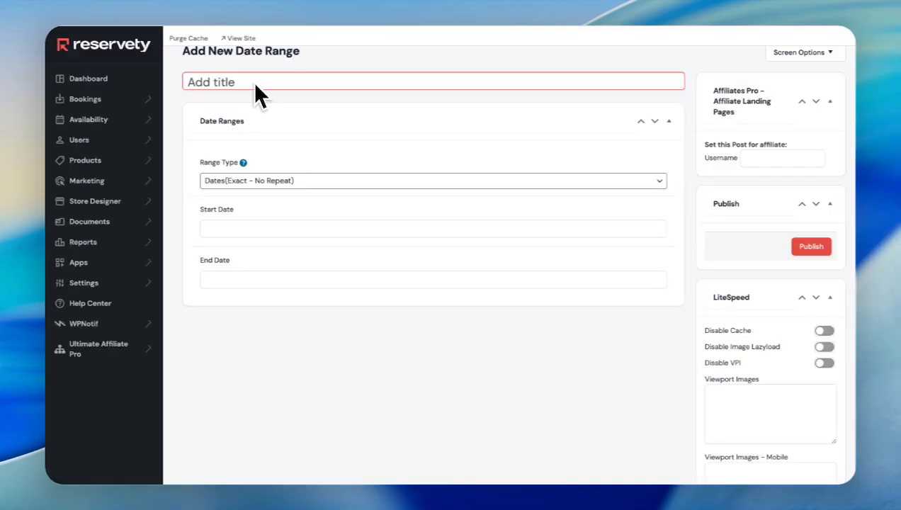
{"action": "type", "text": "April 20"}
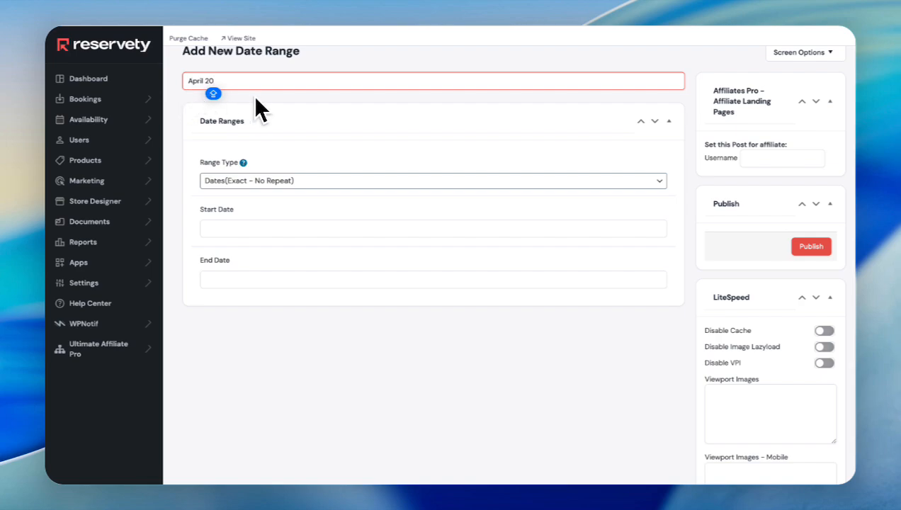
{"action": "left_click", "coordinate": [237, 68]}
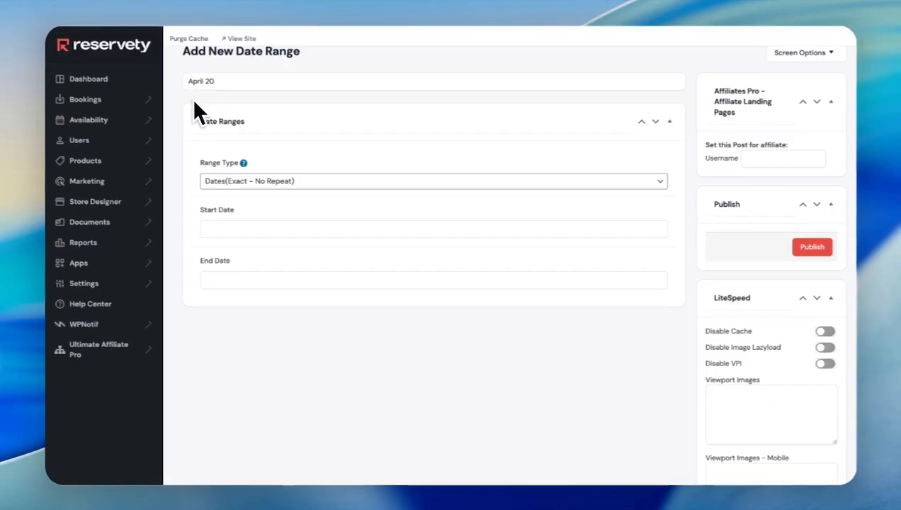
Set the range type to Dates(Exact - No Repeat), from 2026-04-20 to 2026-04-21, and publish the date range
{"action": "left_click", "coordinate": [244, 184]}
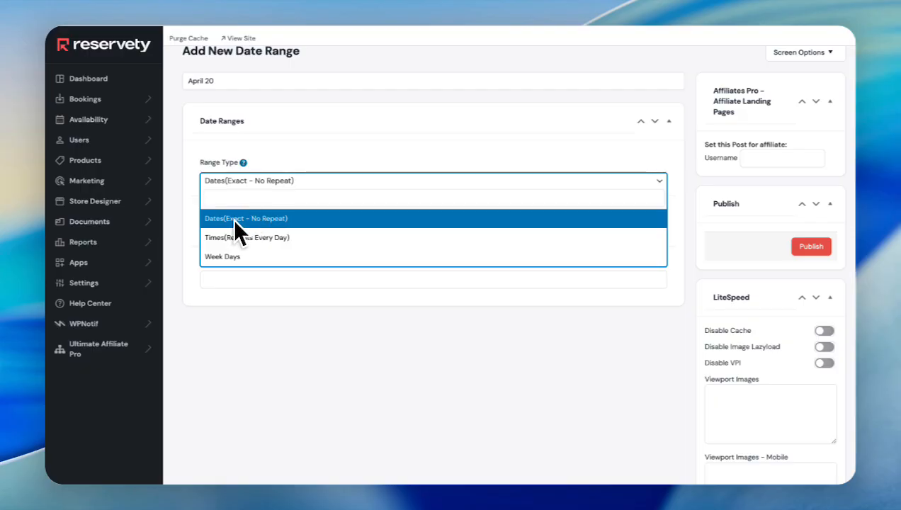
{"action": "left_click", "coordinate": [234, 220]}
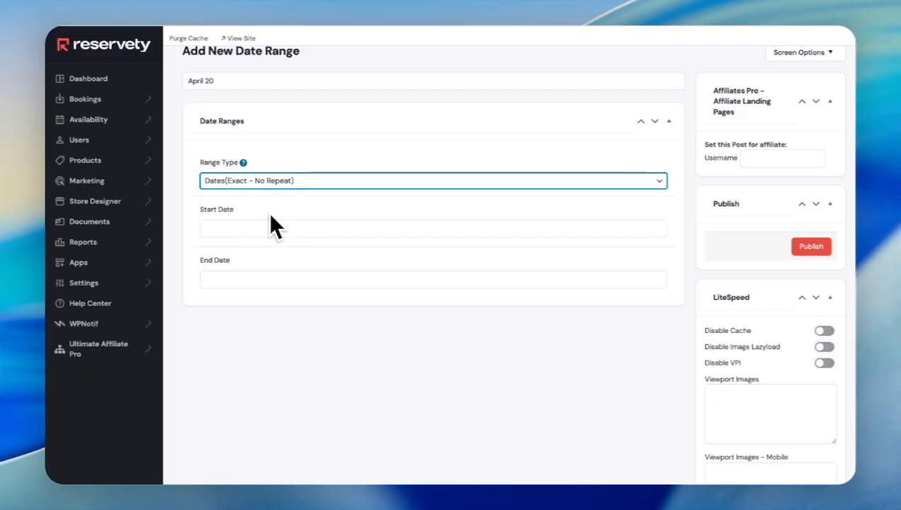
{"action": "left_click", "coordinate": [233, 228]}
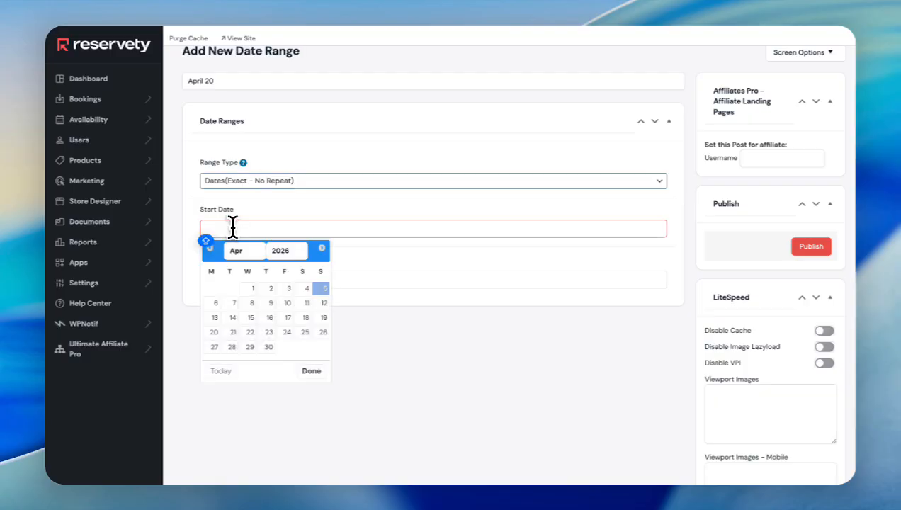
{"action": "left_click", "coordinate": [215, 332]}
{"action": "left_click", "coordinate": [248, 280]}
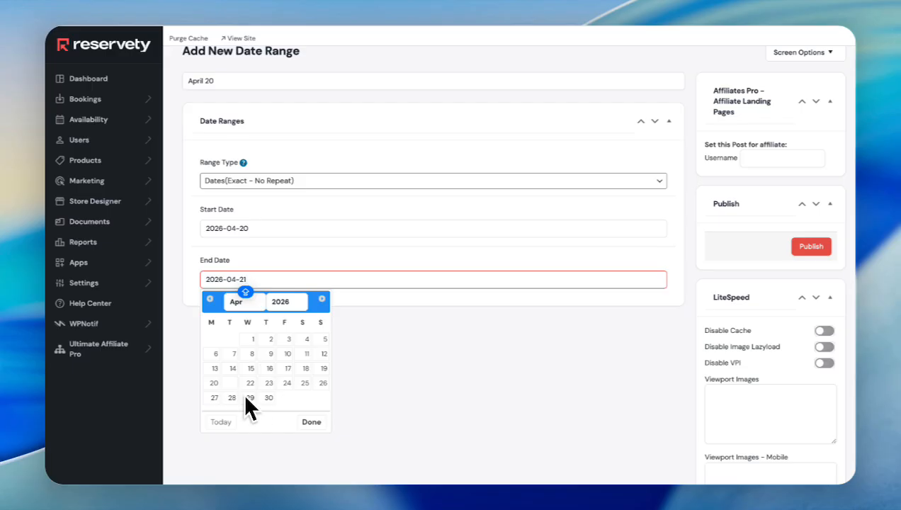
{"action": "left_click", "coordinate": [406, 307]}
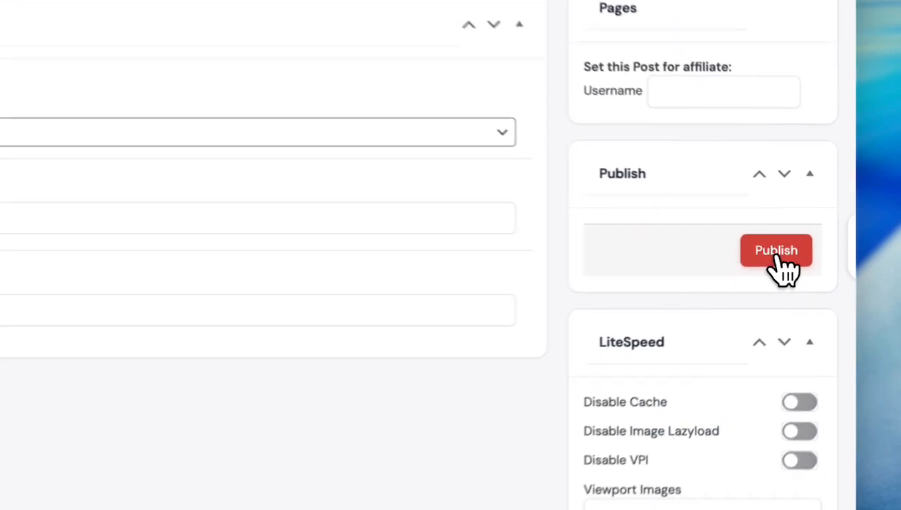
{"action": "left_click", "coordinate": [780, 255]}
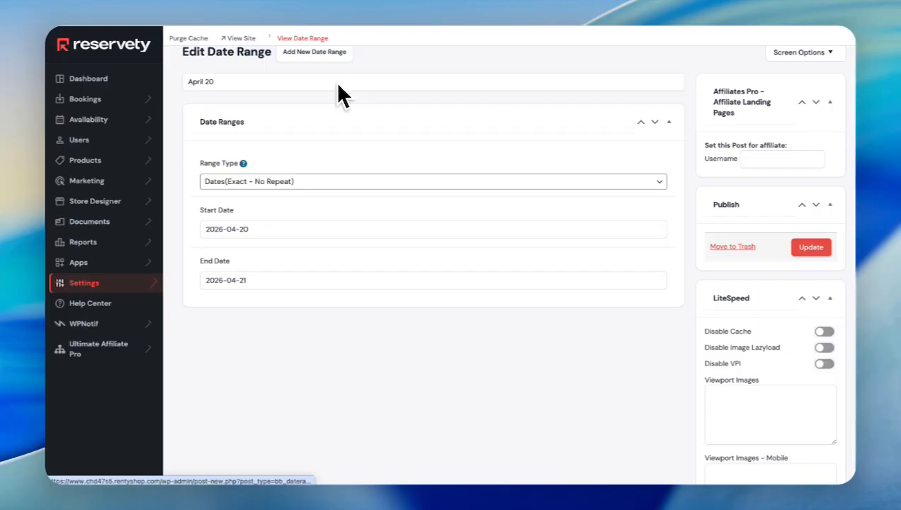
Add another date range titled "5pm-7pm" with the range type Times(Repeats Every Day)
{"action": "left_click", "coordinate": [331, 60]}
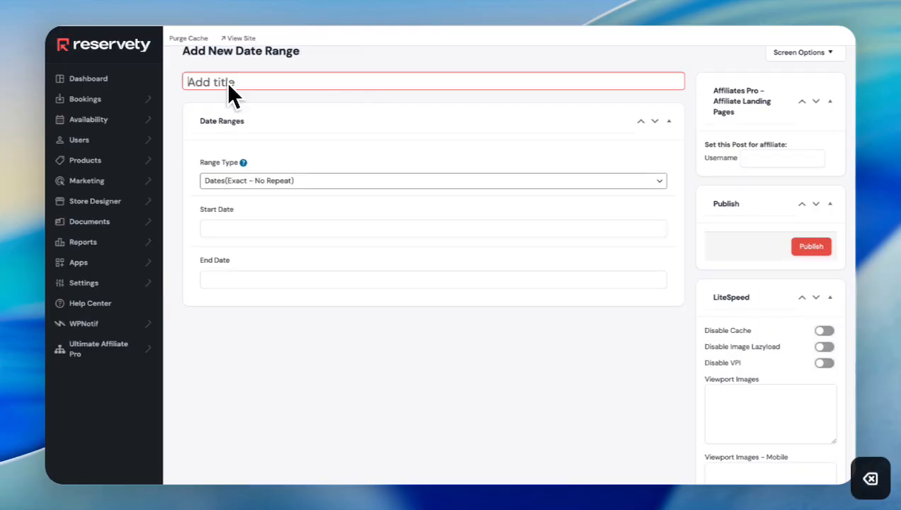
{"action": "type", "text": "5pm-"}
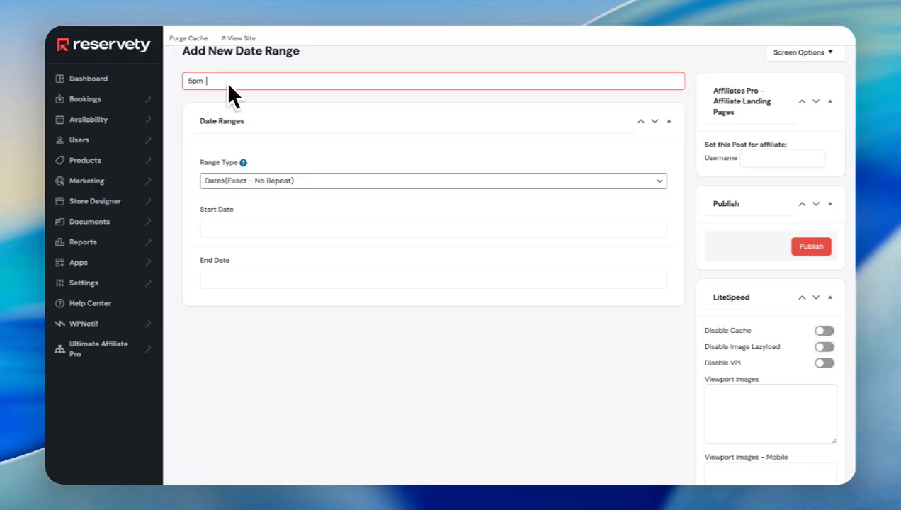
{"action": "type", "text": "7pm"}
{"action": "left_click", "coordinate": [358, 189]}
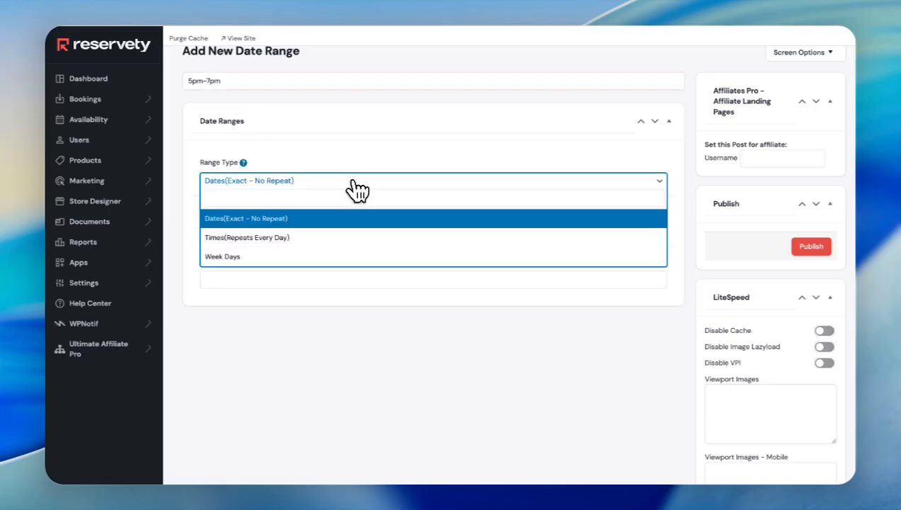
{"action": "left_click", "coordinate": [246, 237]}
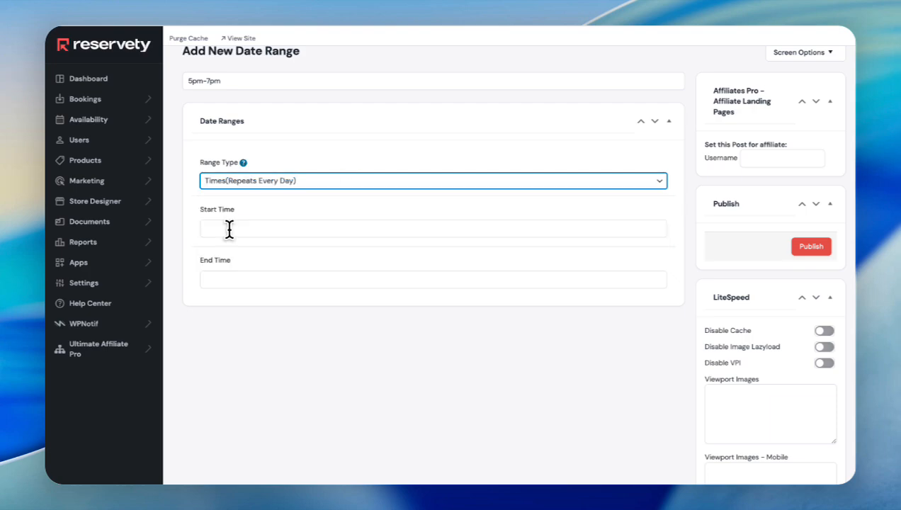
Set the start time to 17:00:00 and the end time to 19:00:00, and publish the date range
{"action": "left_click", "coordinate": [230, 228]}
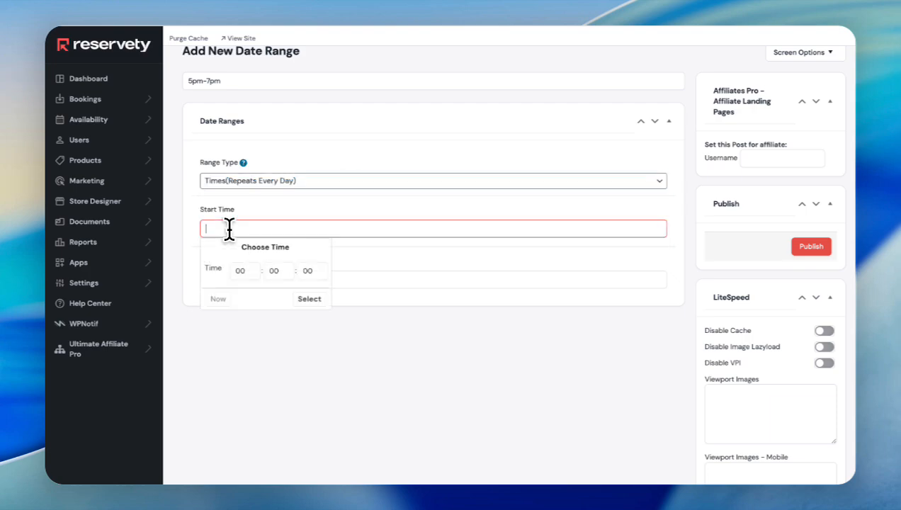
{"action": "left_click", "coordinate": [244, 268]}
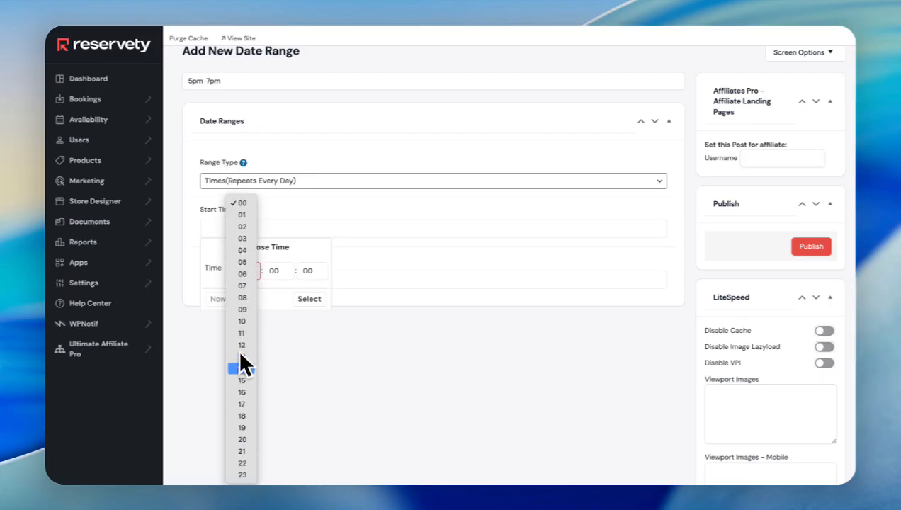
{"action": "left_click", "coordinate": [241, 405]}
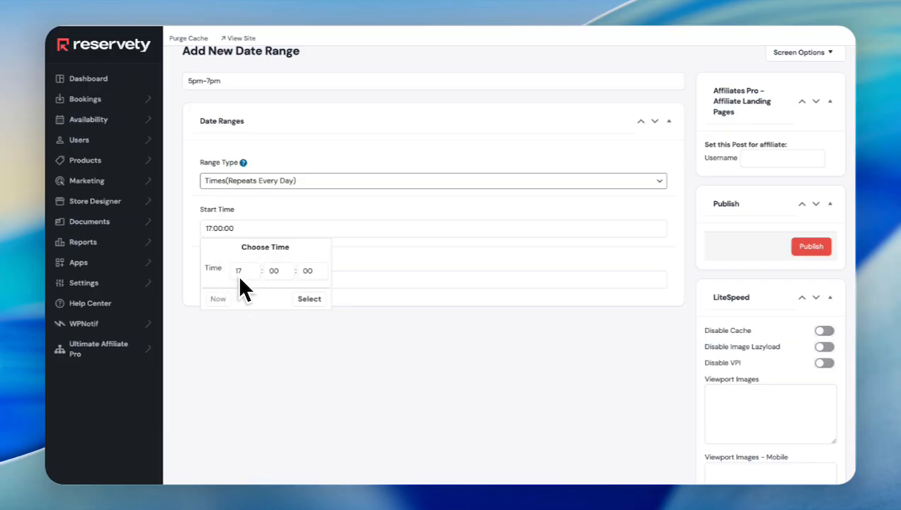
{"action": "left_click", "coordinate": [307, 299]}
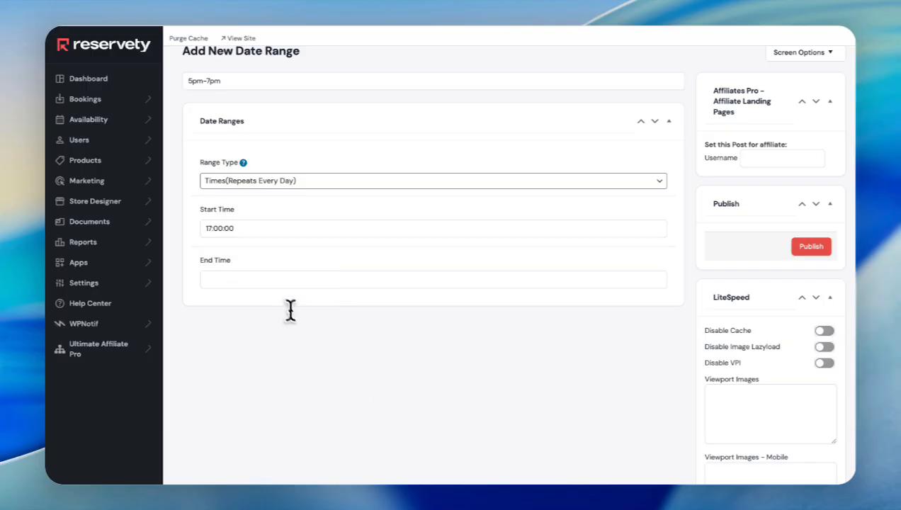
{"action": "left_click", "coordinate": [228, 278]}
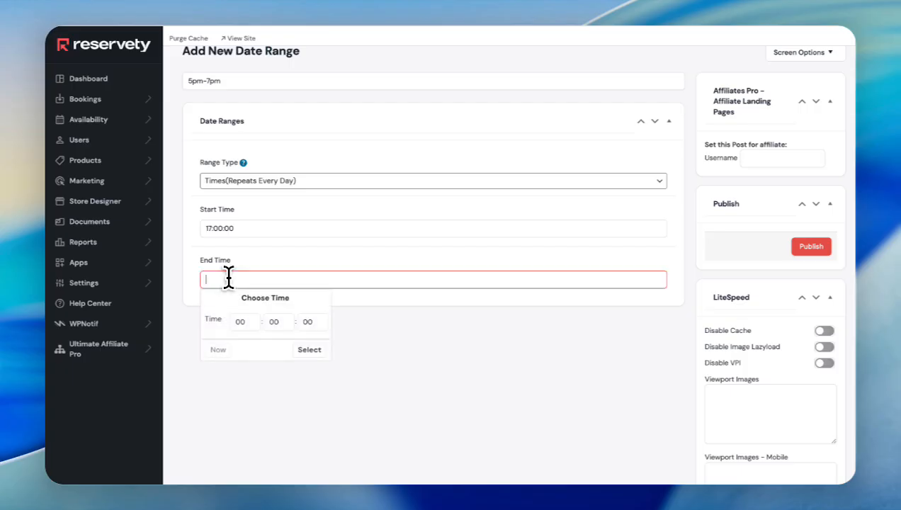
{"action": "left_click", "coordinate": [244, 325]}
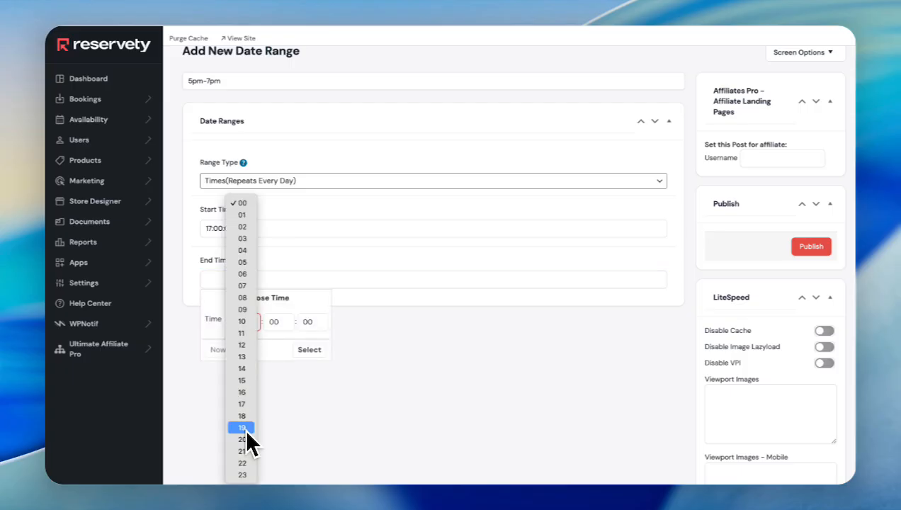
{"action": "left_click", "coordinate": [242, 427]}
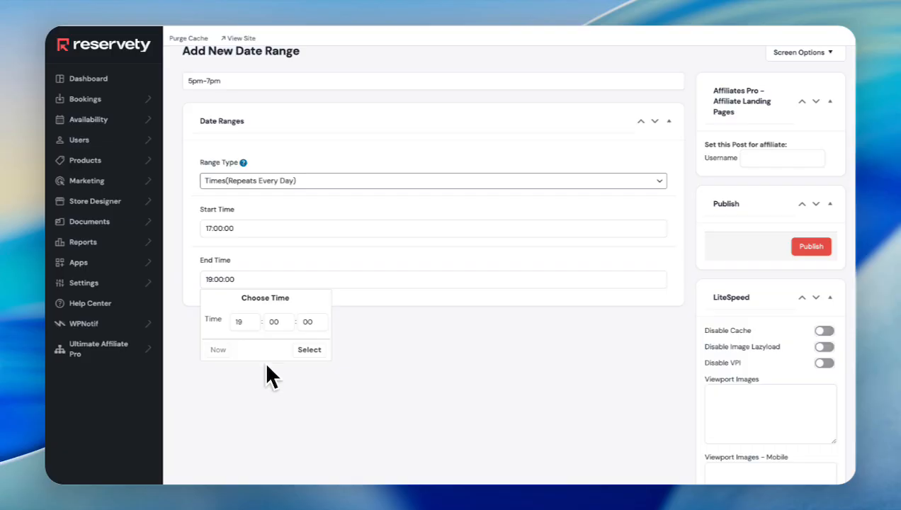
{"action": "left_click", "coordinate": [310, 351]}
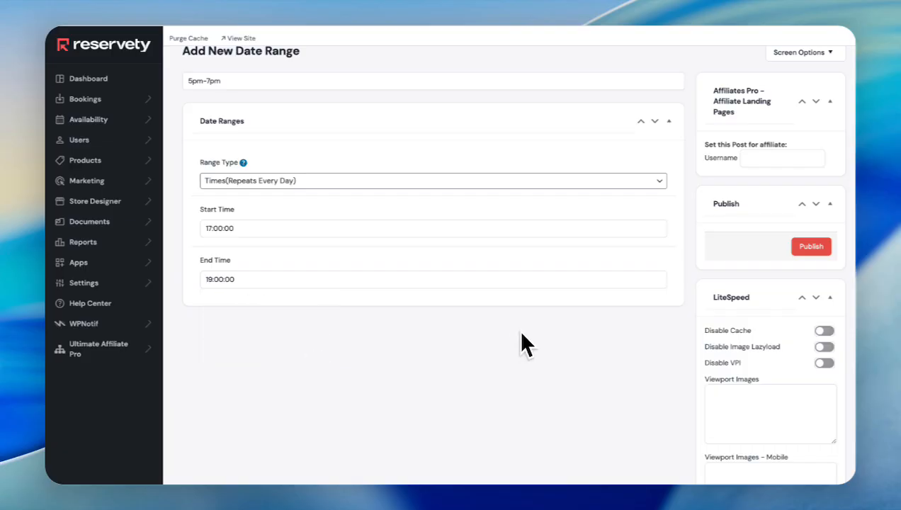
{"action": "left_click", "coordinate": [811, 248]}
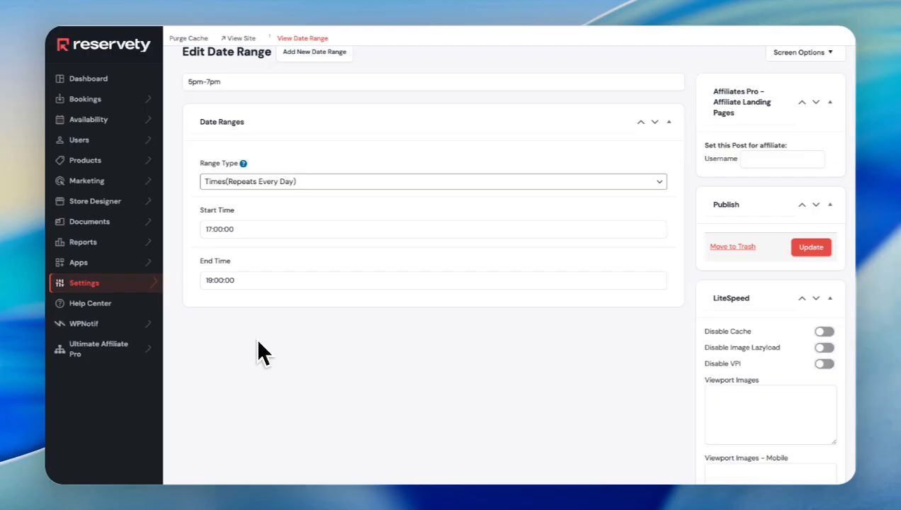
Go through the Date Ranges list to the rental settings and open the Advanced Dates section
{"action": "left_click", "coordinate": [94, 284]}
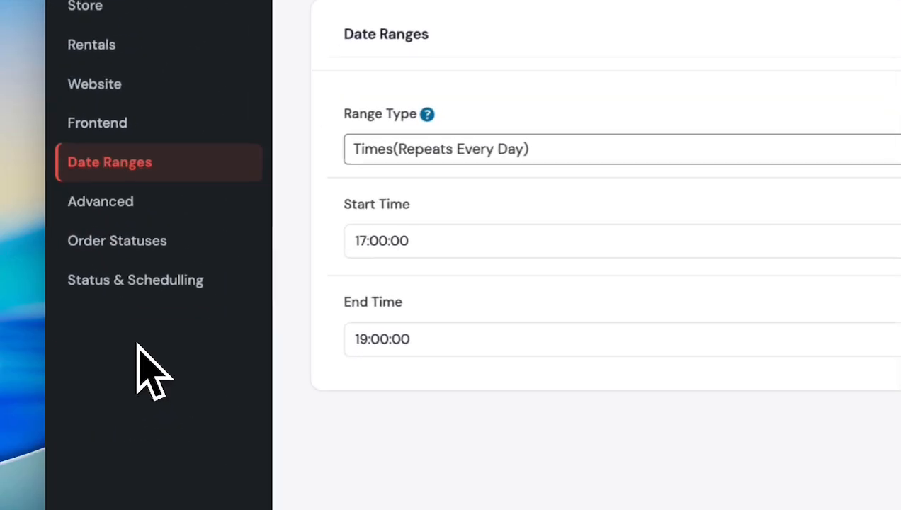
{"action": "left_click", "coordinate": [121, 175]}
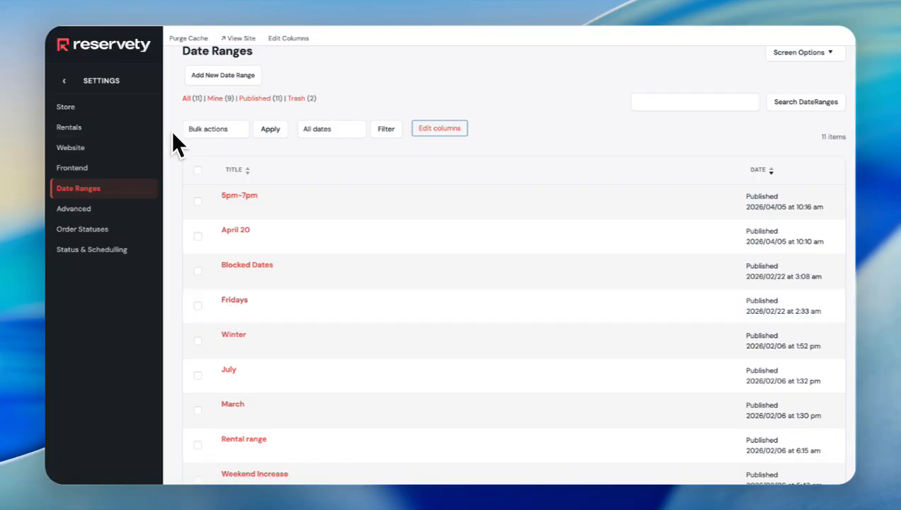
{"action": "left_click", "coordinate": [82, 128]}
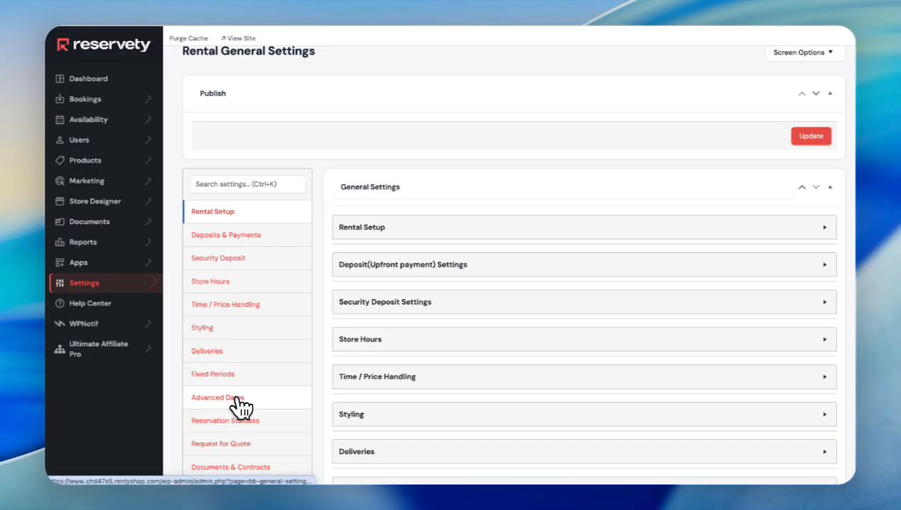
{"action": "left_click", "coordinate": [236, 398]}
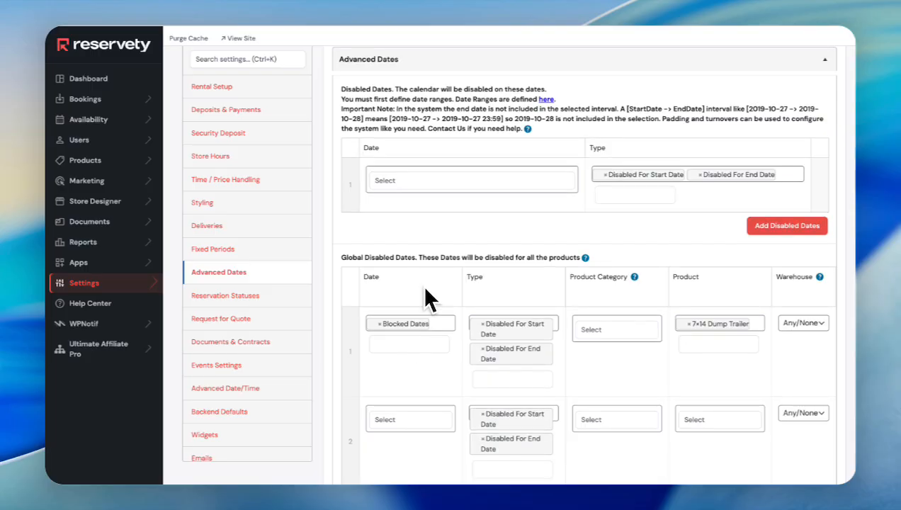
Select the April 20 and 5pm-7pm date ranges in the second row of Global Disabled Dates
{"action": "scroll", "coordinate": [422, 287], "scroll_direction": "down", "scroll_amount": 1}
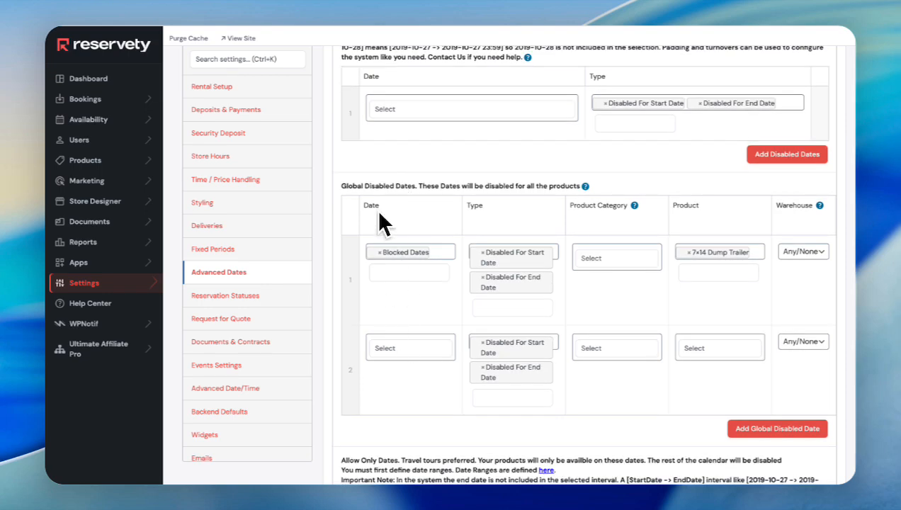
{"action": "left_click", "coordinate": [392, 345]}
{"action": "left_click", "coordinate": [392, 347]}
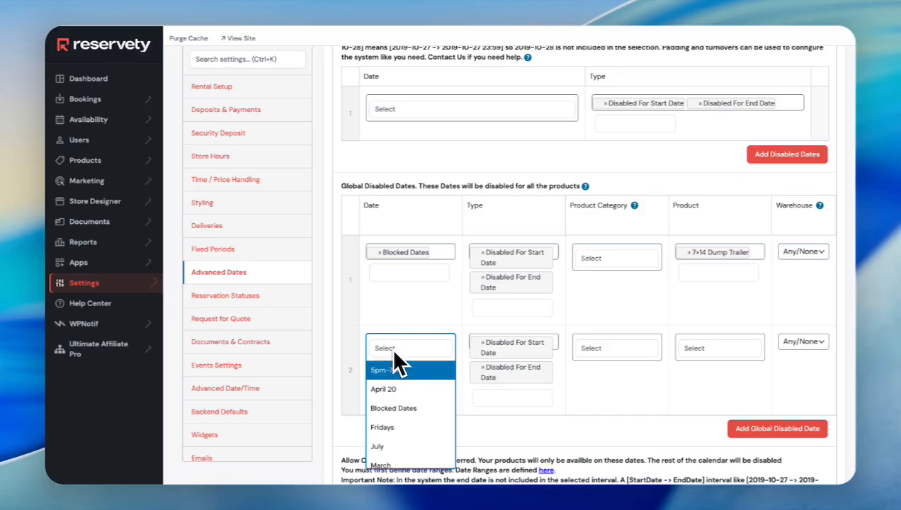
{"action": "left_click", "coordinate": [394, 397]}
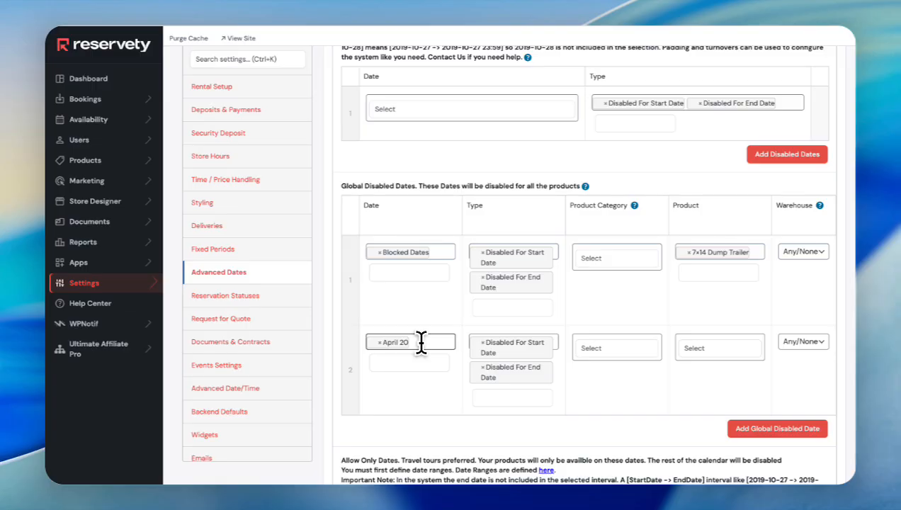
{"action": "left_click", "coordinate": [420, 343]}
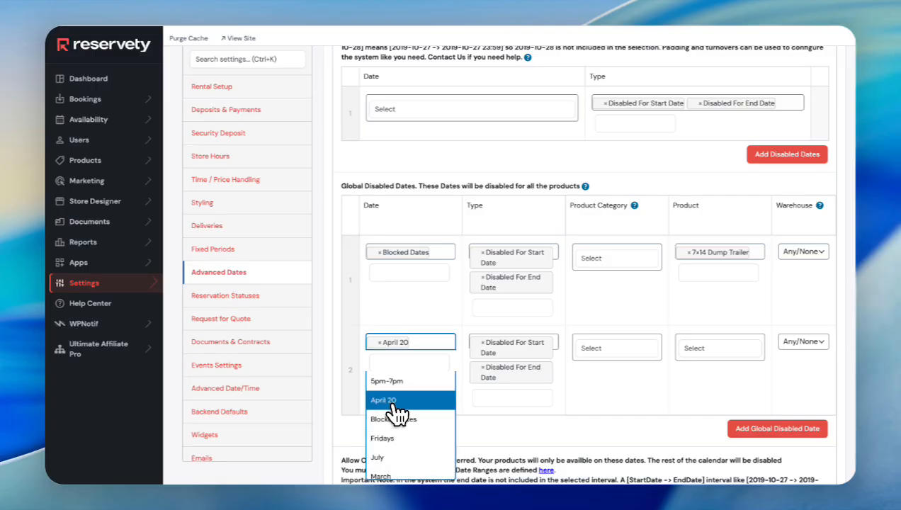
{"action": "left_click", "coordinate": [386, 381]}
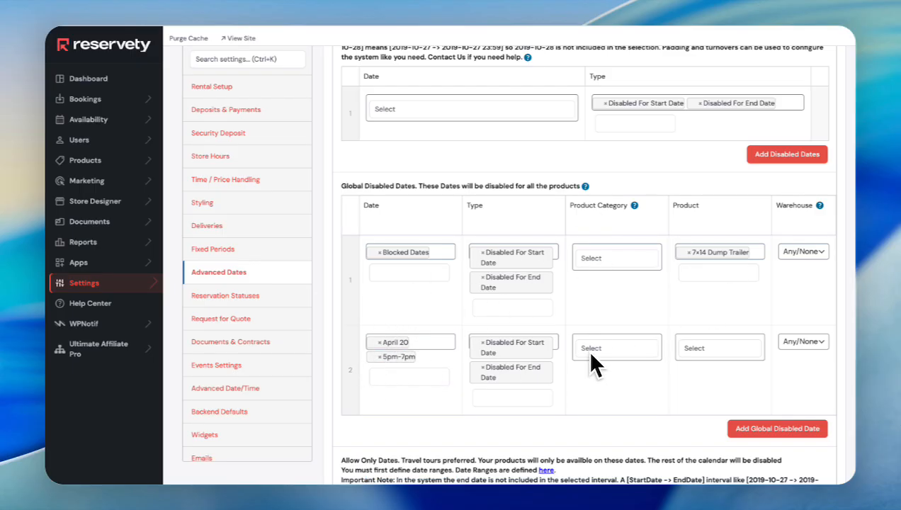
Review the warehouse, product category and product choices available for the second global disabled date row
{"action": "left_click", "coordinate": [805, 343]}
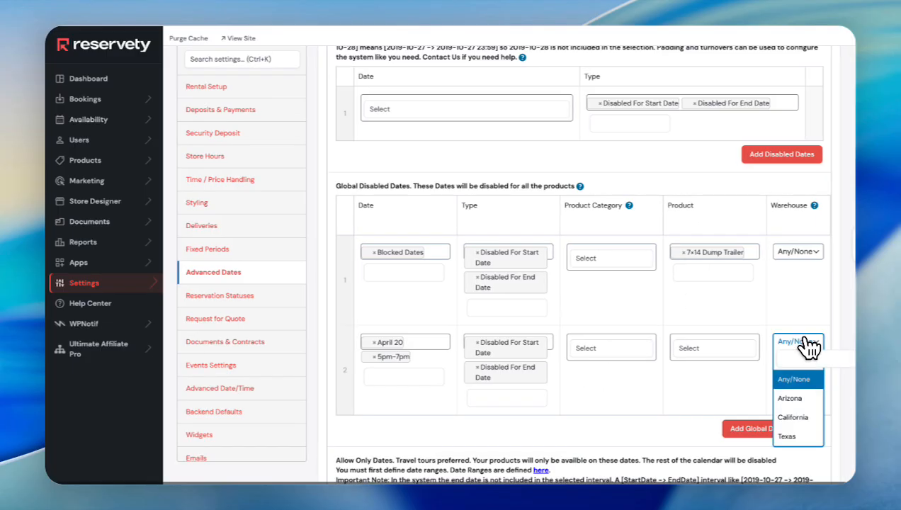
{"action": "left_click", "coordinate": [808, 343]}
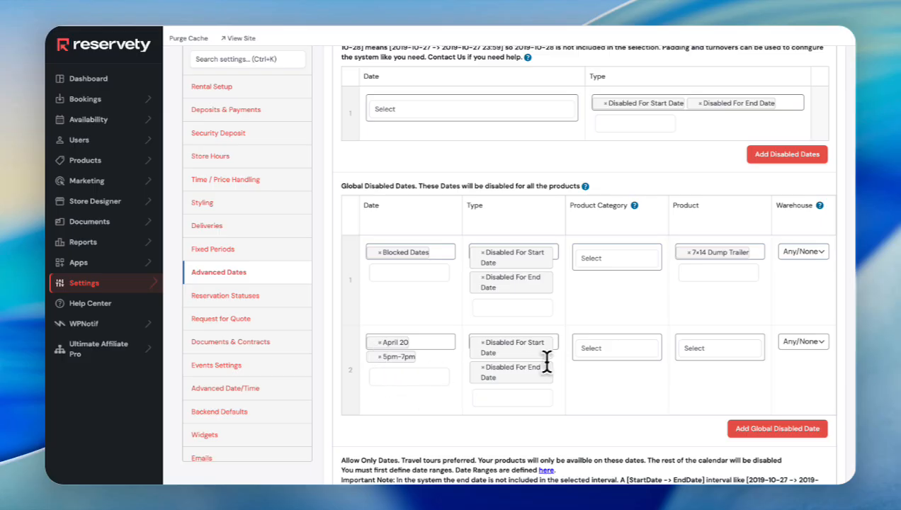
{"action": "left_click", "coordinate": [621, 348]}
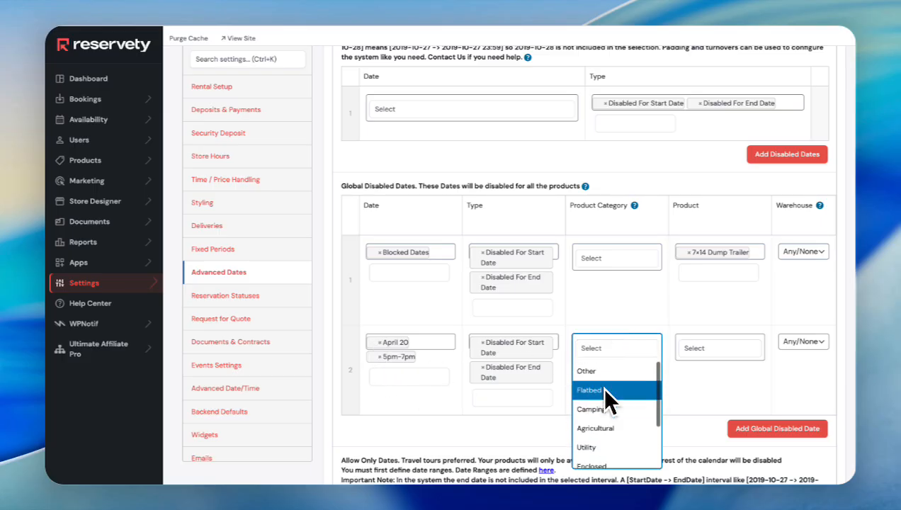
{"action": "scroll", "coordinate": [601, 386], "scroll_direction": "down", "scroll_amount": 1}
{"action": "scroll", "coordinate": [601, 386], "scroll_direction": "down", "scroll_amount": 1}
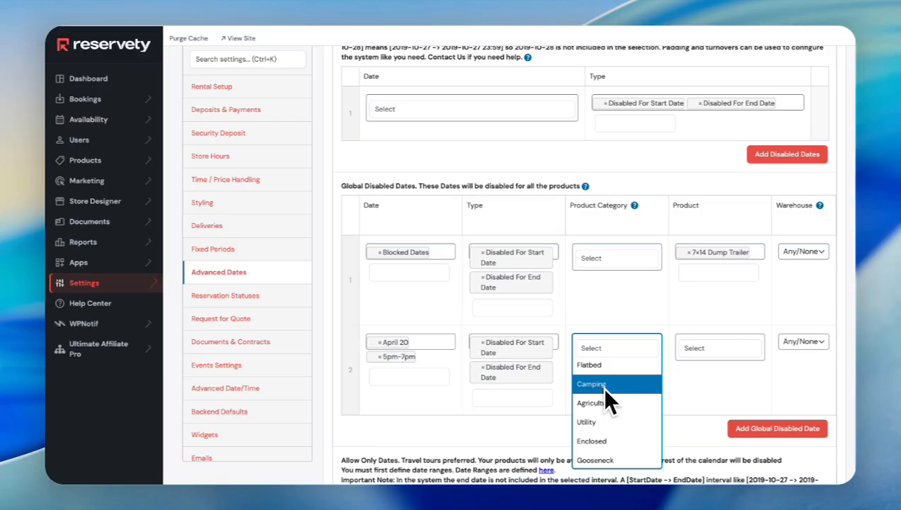
{"action": "scroll", "coordinate": [601, 414], "scroll_direction": "down", "scroll_amount": 2}
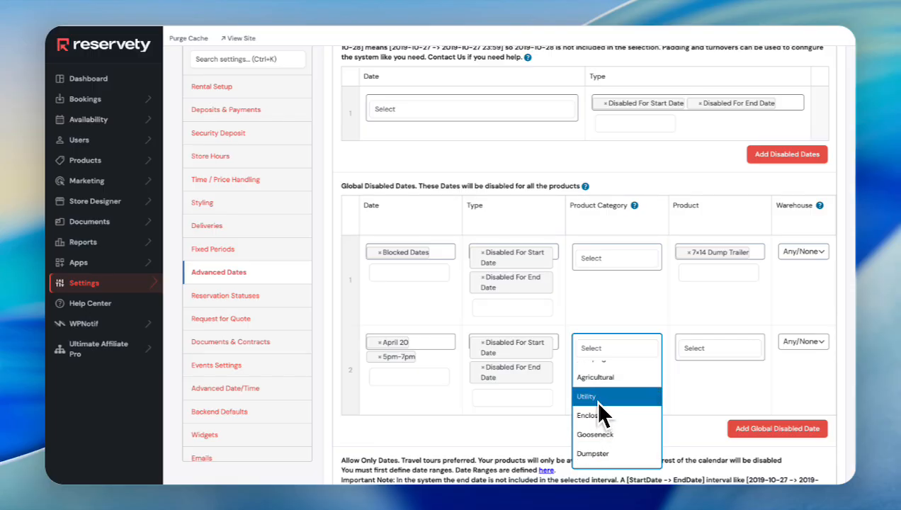
{"action": "left_click", "coordinate": [704, 373]}
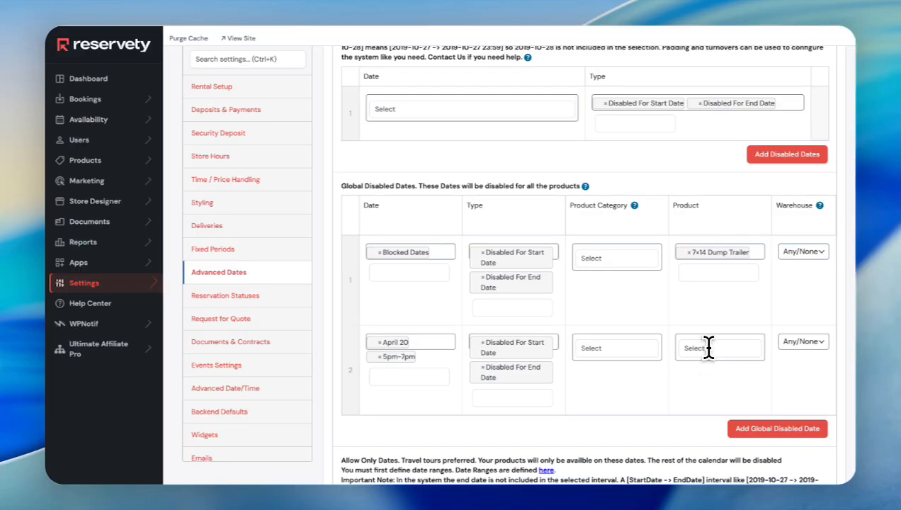
{"action": "left_click", "coordinate": [709, 347]}
{"action": "left_click", "coordinate": [709, 347]}
{"action": "left_click", "coordinate": [708, 348]}
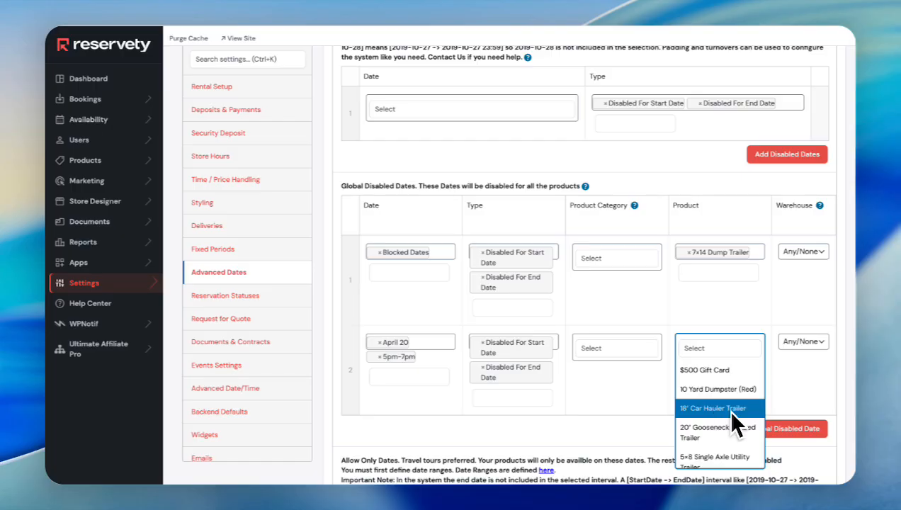
{"action": "scroll", "coordinate": [703, 395], "scroll_direction": "down", "scroll_amount": 1}
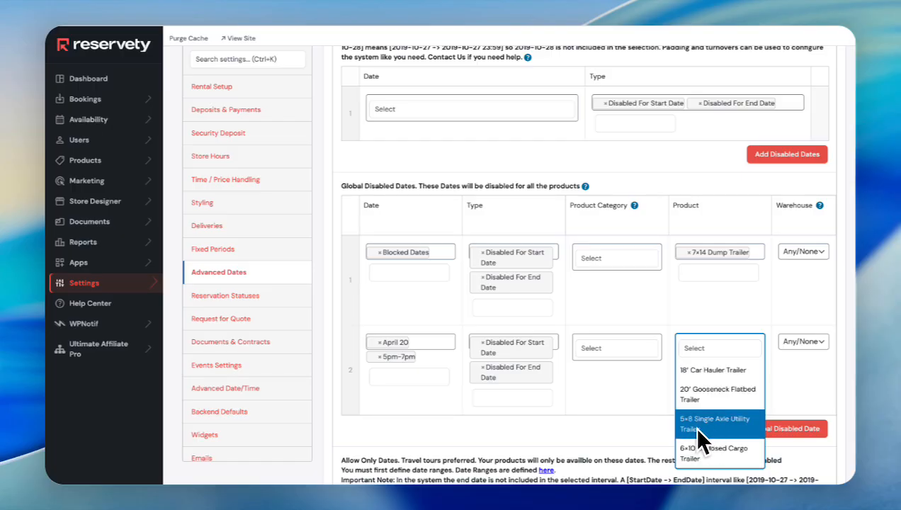
{"action": "scroll", "coordinate": [721, 421], "scroll_direction": "down", "scroll_amount": 1}
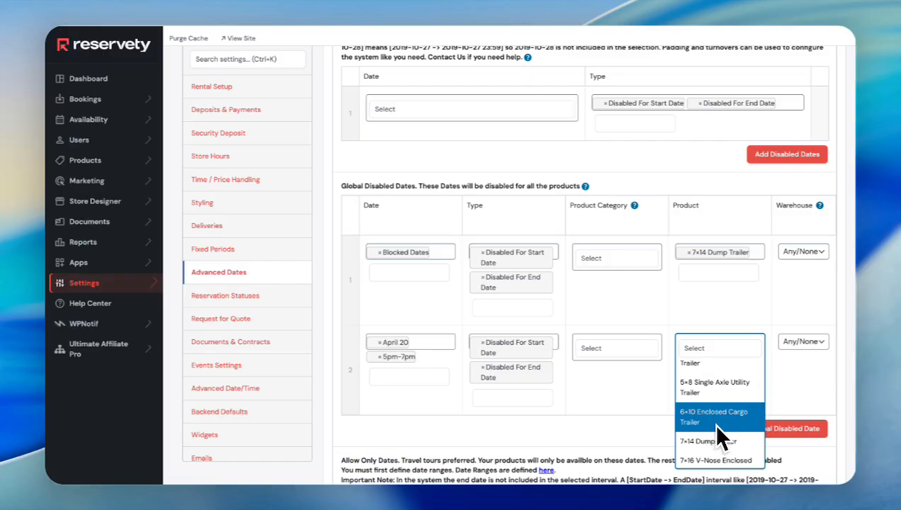
{"action": "scroll", "coordinate": [720, 428], "scroll_direction": "down", "scroll_amount": 3}
Dismiss the product choices and save the rental settings
{"action": "left_click", "coordinate": [377, 379]}
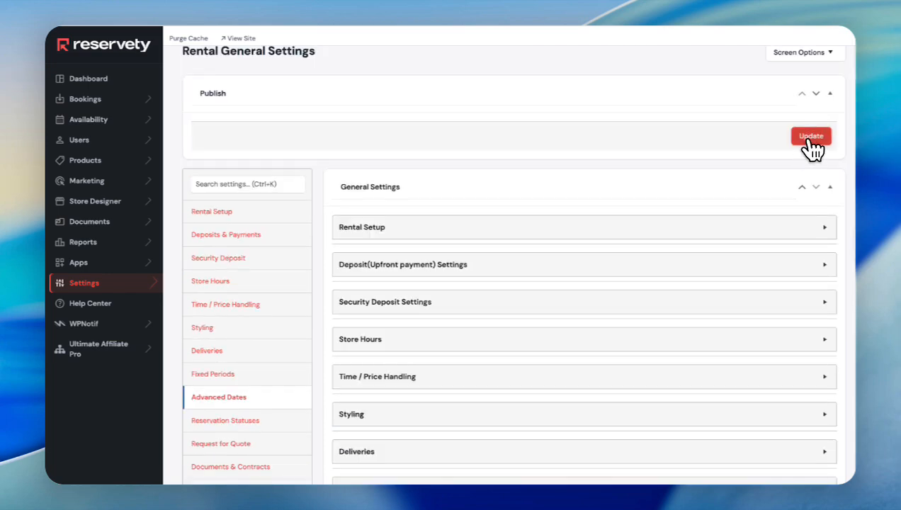
{"action": "left_click", "coordinate": [810, 138]}
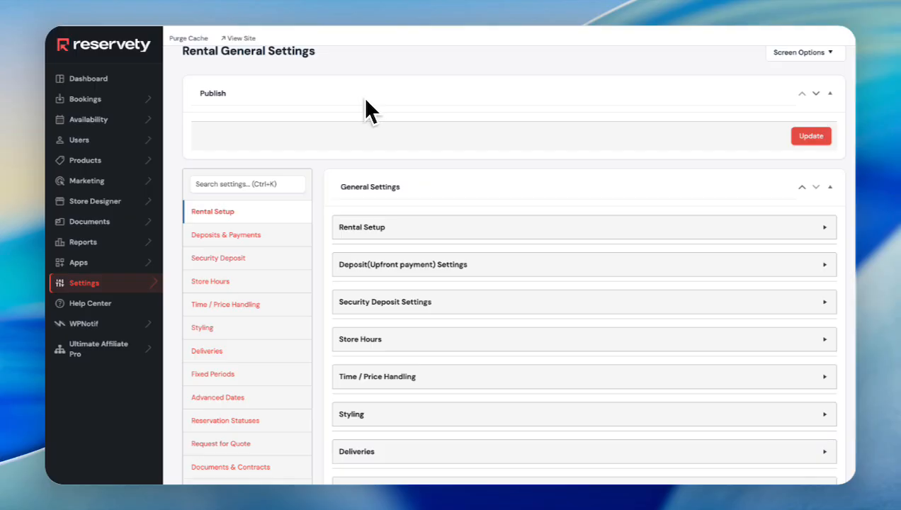
On the storefront's booking page, open the 7×16 V-Nose Enclosed Trailer and check the booking start times offered for April 20, 2026
{"action": "left_click", "coordinate": [243, 40]}
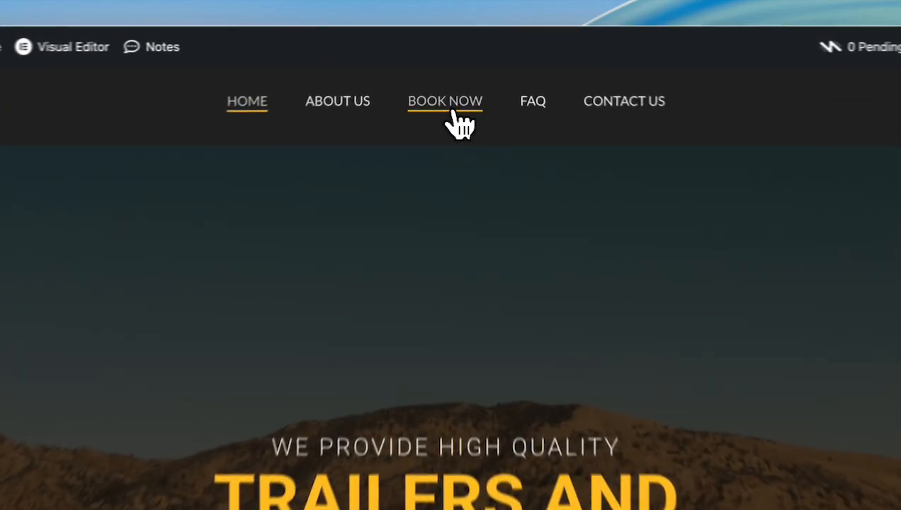
{"action": "left_click", "coordinate": [457, 76]}
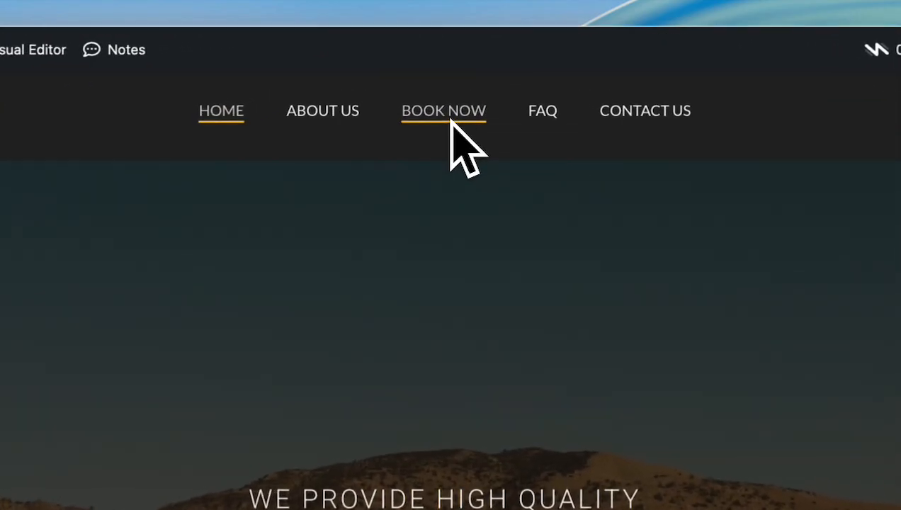
{"action": "scroll", "coordinate": [506, 364], "scroll_direction": "down", "scroll_amount": 5}
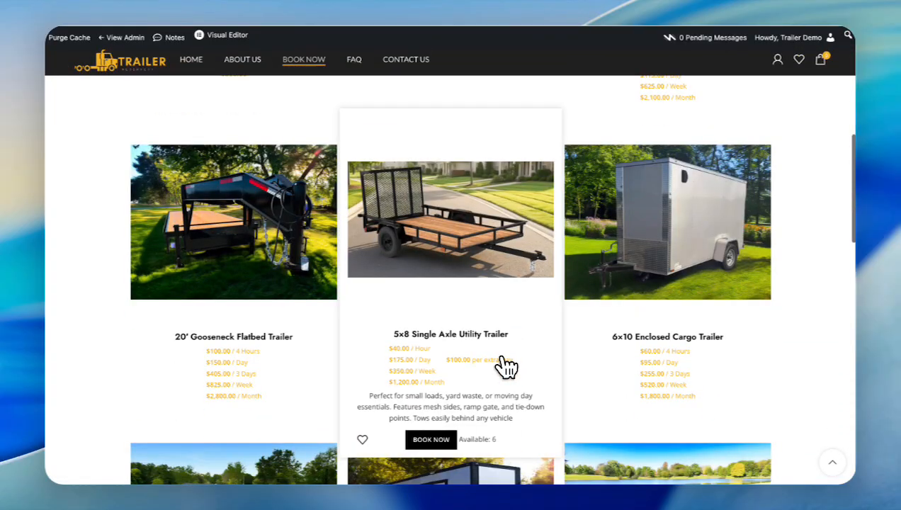
{"action": "scroll", "coordinate": [506, 364], "scroll_direction": "down", "scroll_amount": 5}
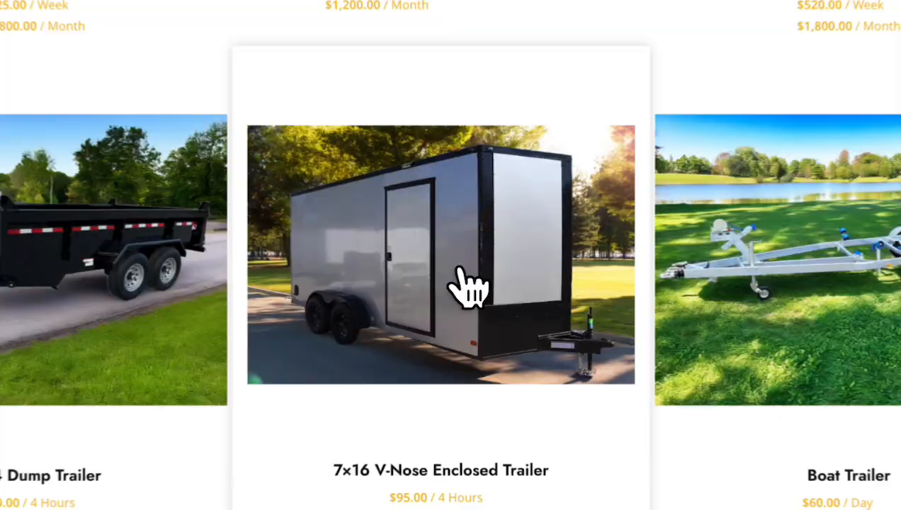
{"action": "left_click", "coordinate": [461, 300]}
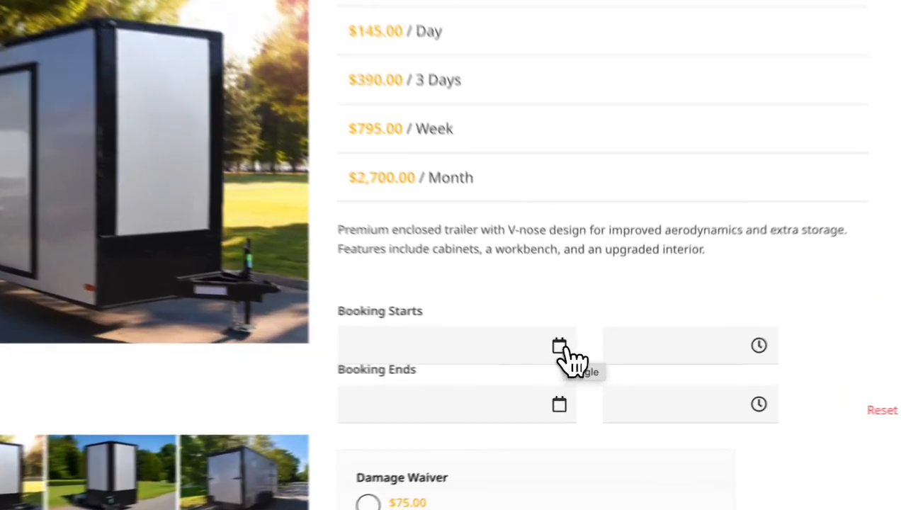
{"action": "left_click", "coordinate": [560, 348]}
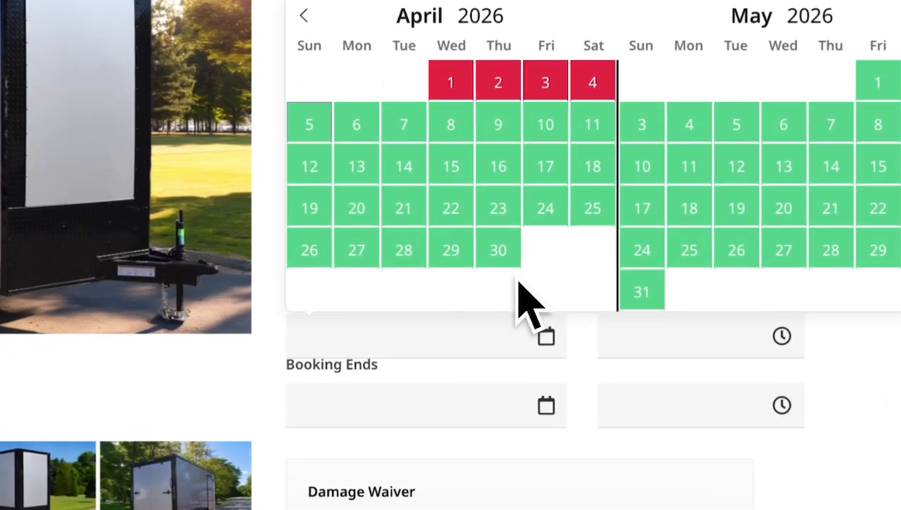
{"action": "left_click", "coordinate": [357, 212]}
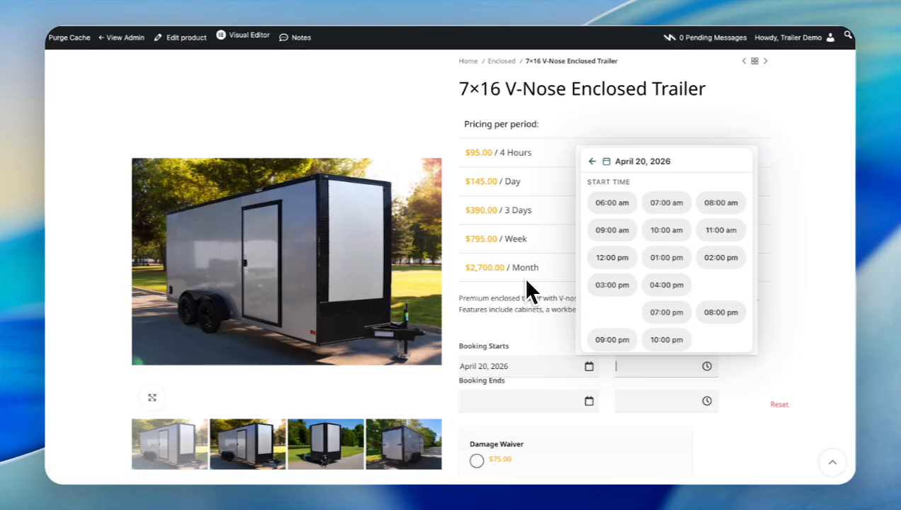
{"action": "left_click", "coordinate": [132, 56]}
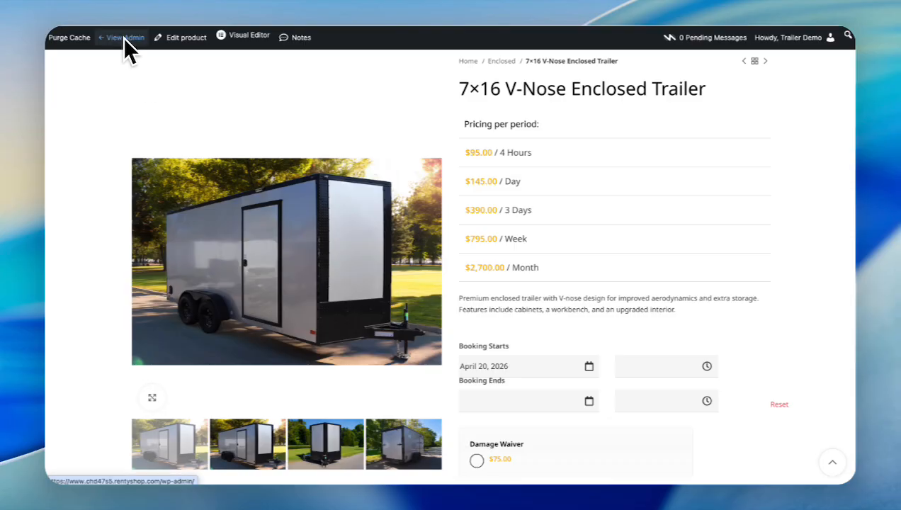
Return to the store admin and start a new date range titled "Every Sunday"
{"action": "left_click", "coordinate": [124, 37]}
{"action": "left_click", "coordinate": [91, 284]}
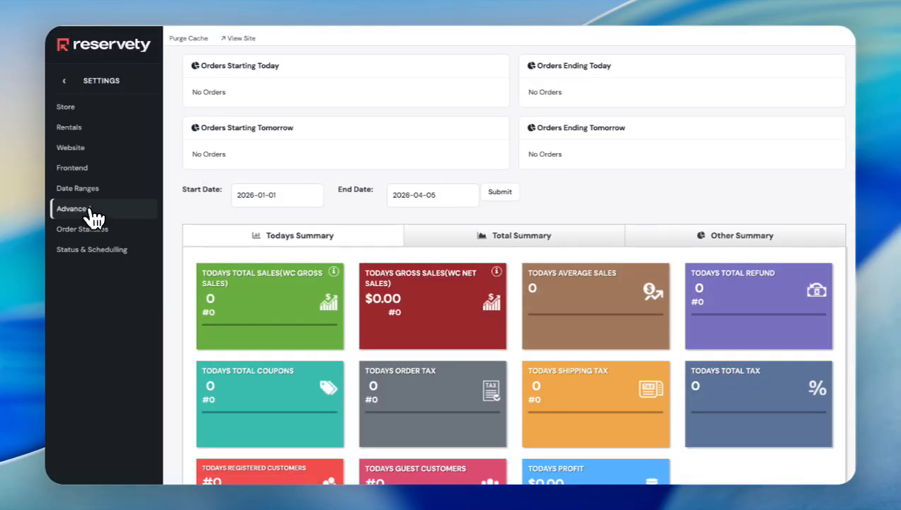
{"action": "left_click", "coordinate": [78, 189]}
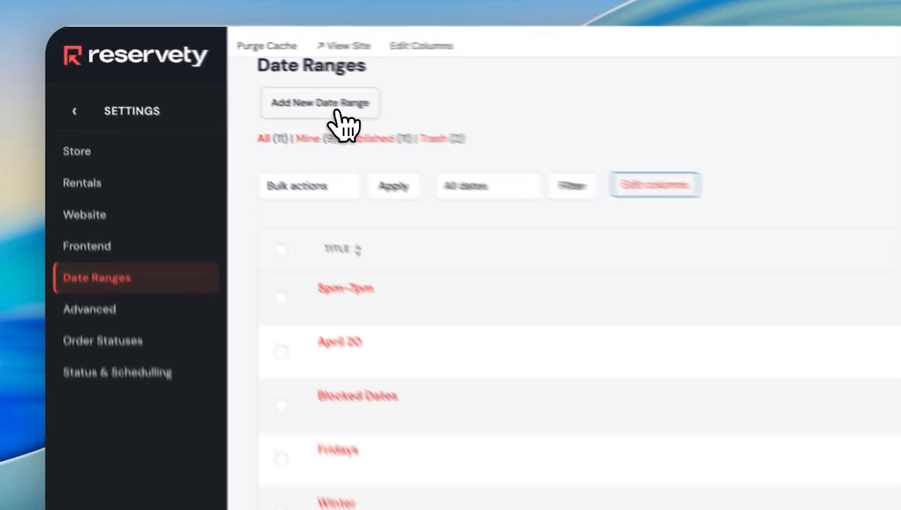
{"action": "left_click", "coordinate": [238, 83]}
{"action": "type", "text": "E"}
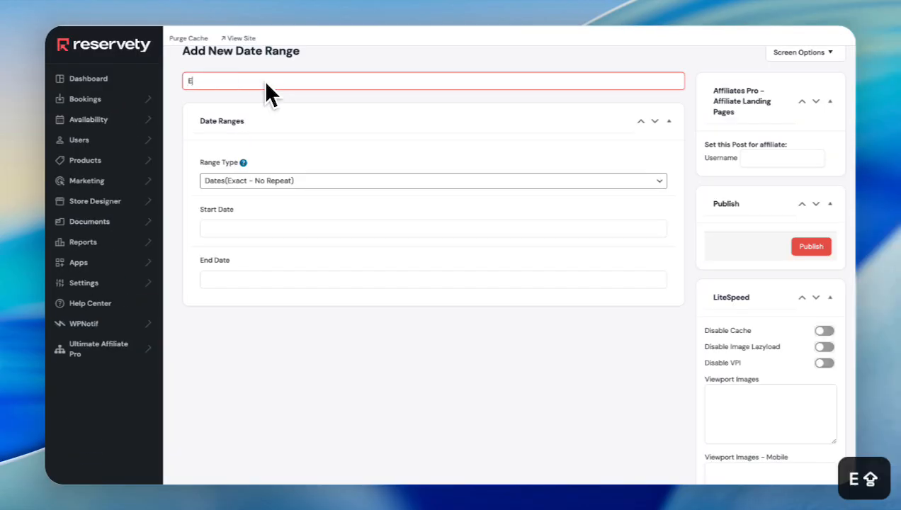
{"action": "type", "text": "very Sunday"}
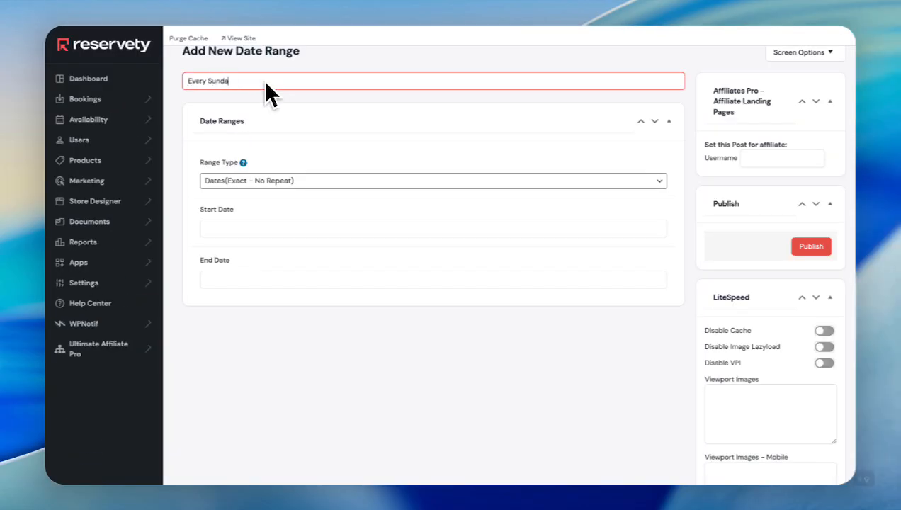
Set the new date range's type to Week Days
{"action": "left_click", "coordinate": [324, 157]}
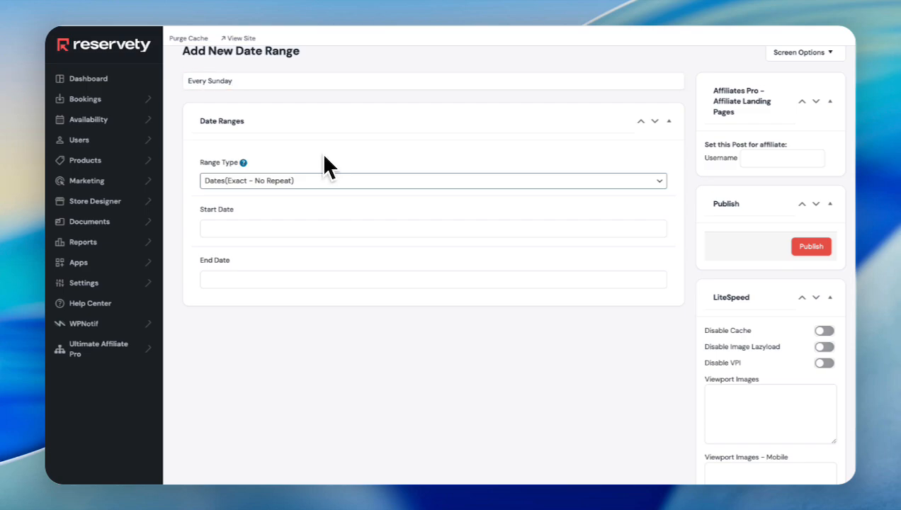
{"action": "left_click", "coordinate": [288, 181]}
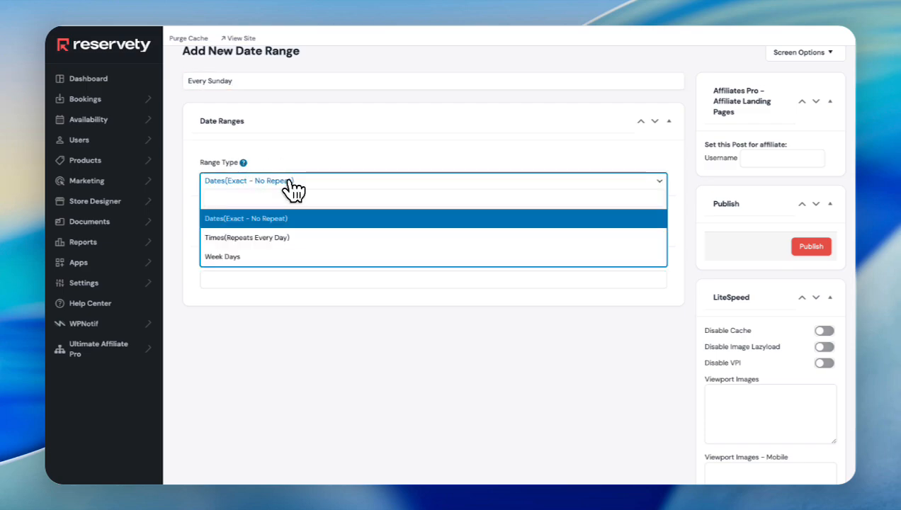
{"action": "left_click", "coordinate": [246, 258]}
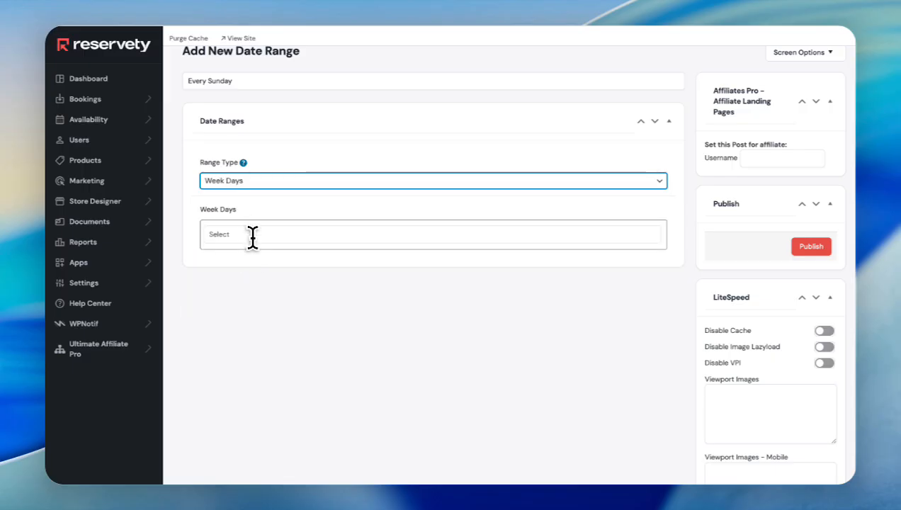
Choose Sunday as the weekday for the "Every Sunday" date range and publish it
{"action": "left_click", "coordinate": [251, 235]}
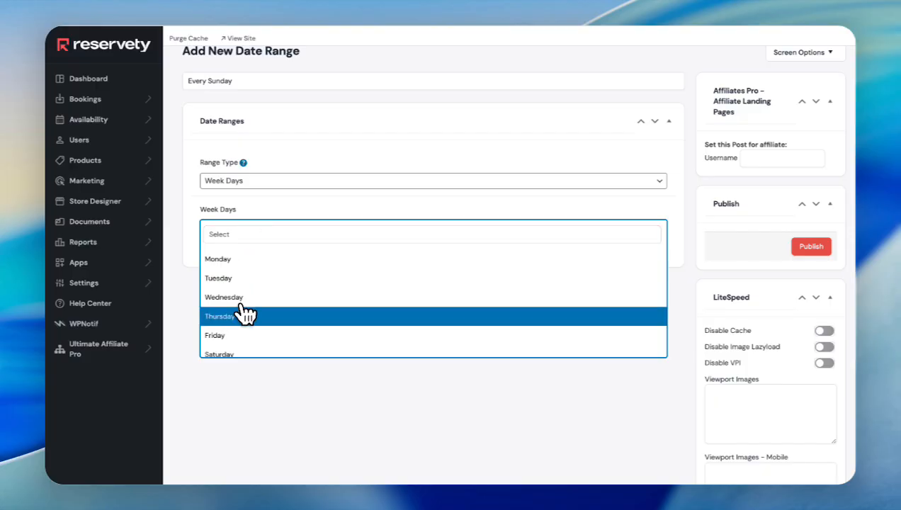
{"action": "scroll", "coordinate": [237, 326], "scroll_direction": "down", "scroll_amount": 1}
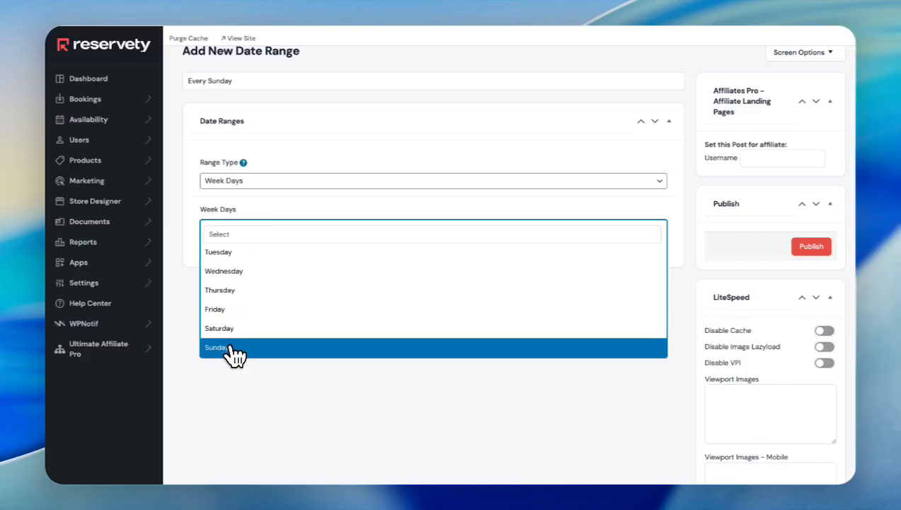
{"action": "left_click", "coordinate": [225, 348]}
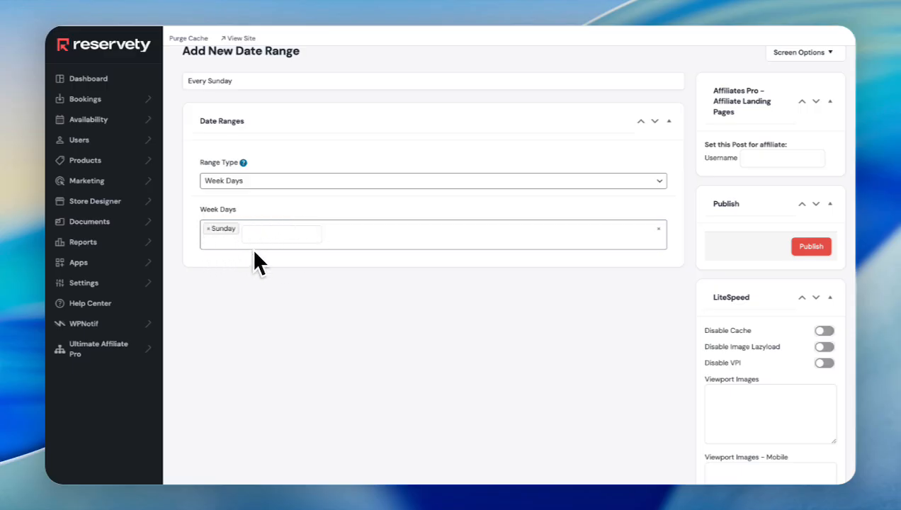
{"action": "left_click", "coordinate": [814, 248]}
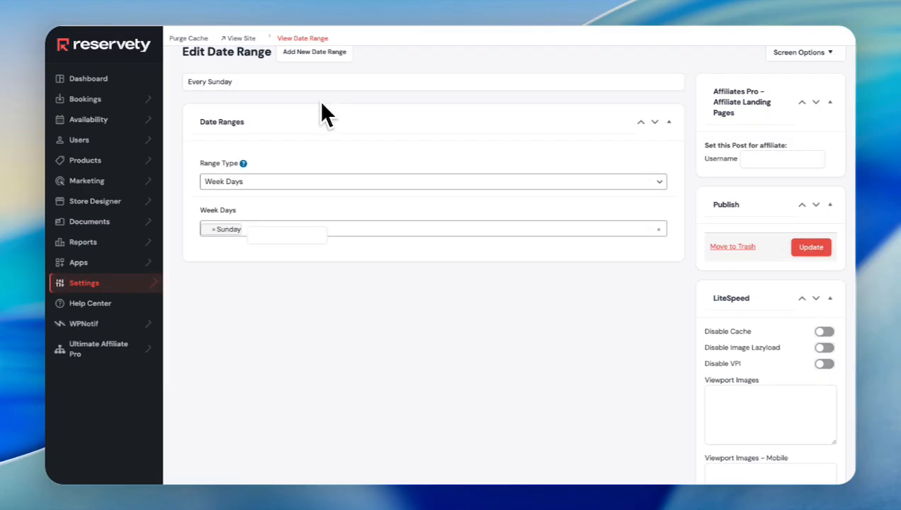
Start a new date range titled "1pm-3pm" with the range type Times(Repeats Every Day)
{"action": "left_click", "coordinate": [326, 54]}
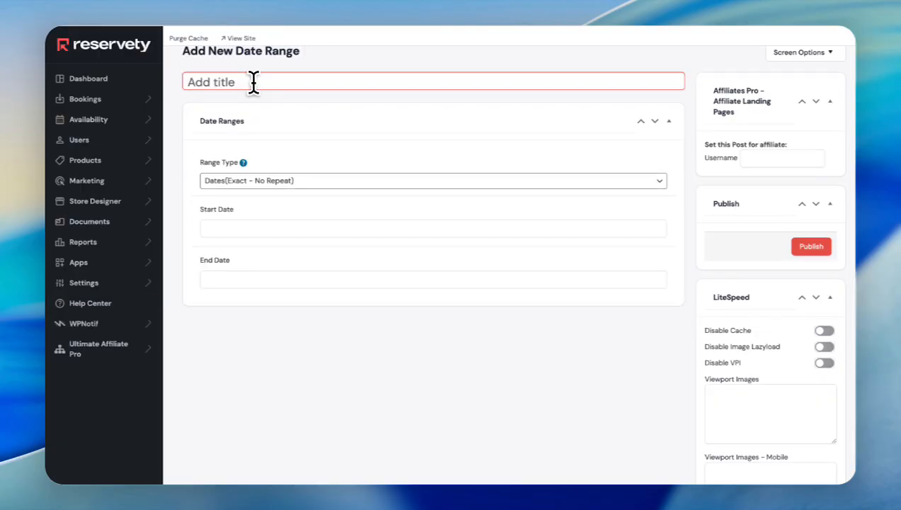
{"action": "type", "text": "1pm-3pm"}
{"action": "left_click", "coordinate": [244, 184]}
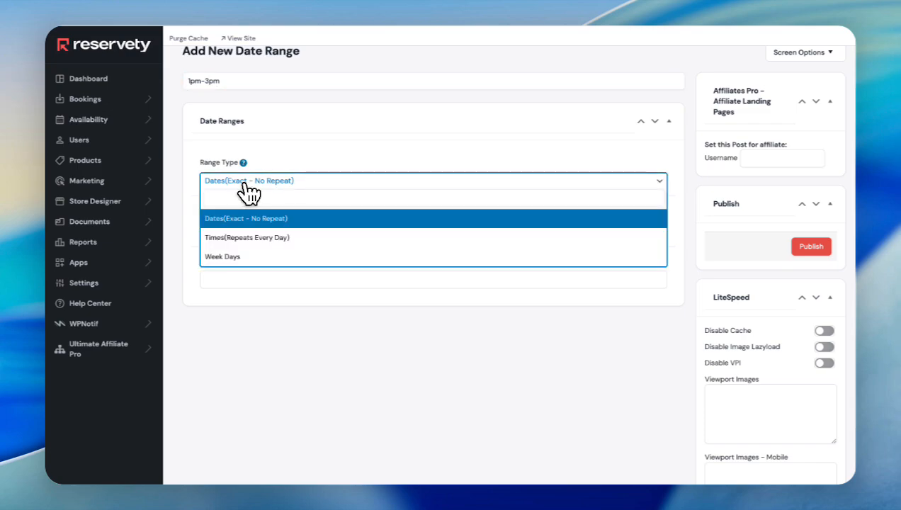
{"action": "left_click", "coordinate": [245, 238]}
Set the start time of the 1pm-3pm range to 13:00:00
{"action": "left_click", "coordinate": [232, 228]}
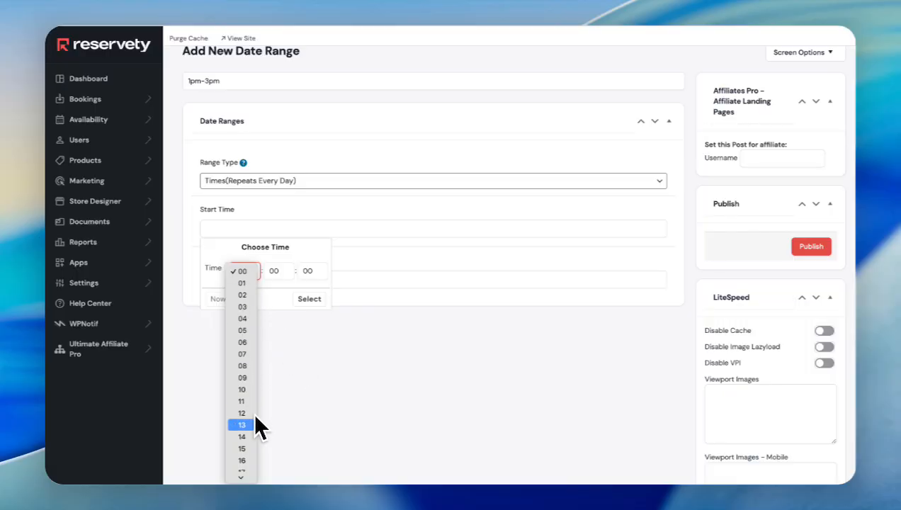
{"action": "left_click", "coordinate": [248, 426]}
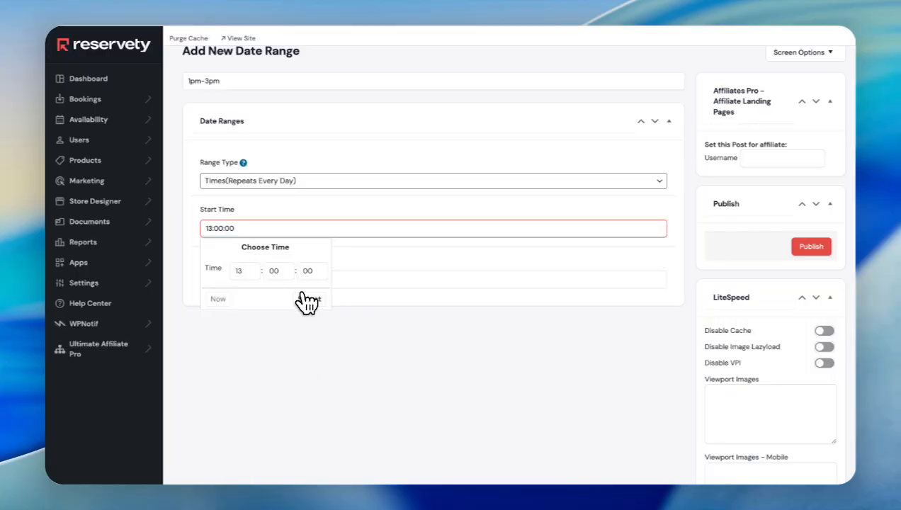
{"action": "left_click", "coordinate": [309, 299]}
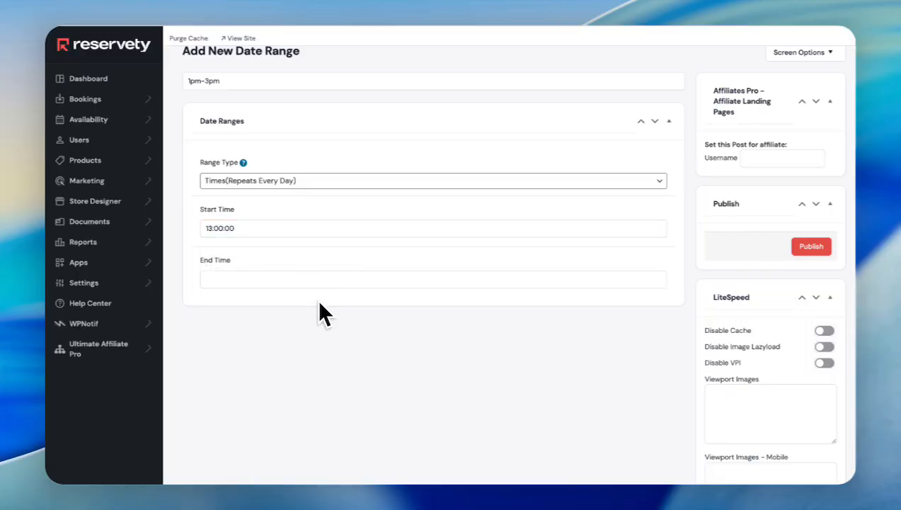
Set the end time of the 1pm-3pm range to 15:00:00 and publish the range
{"action": "left_click", "coordinate": [232, 281]}
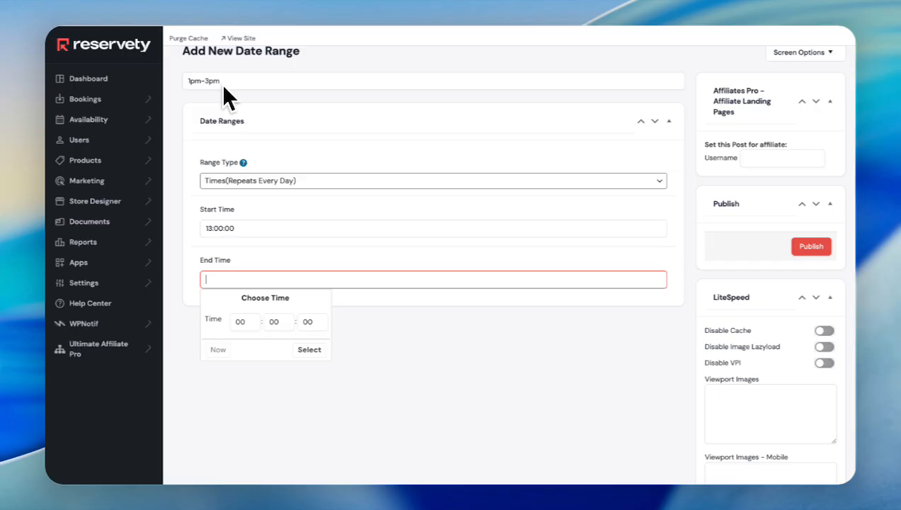
{"action": "left_click", "coordinate": [247, 323]}
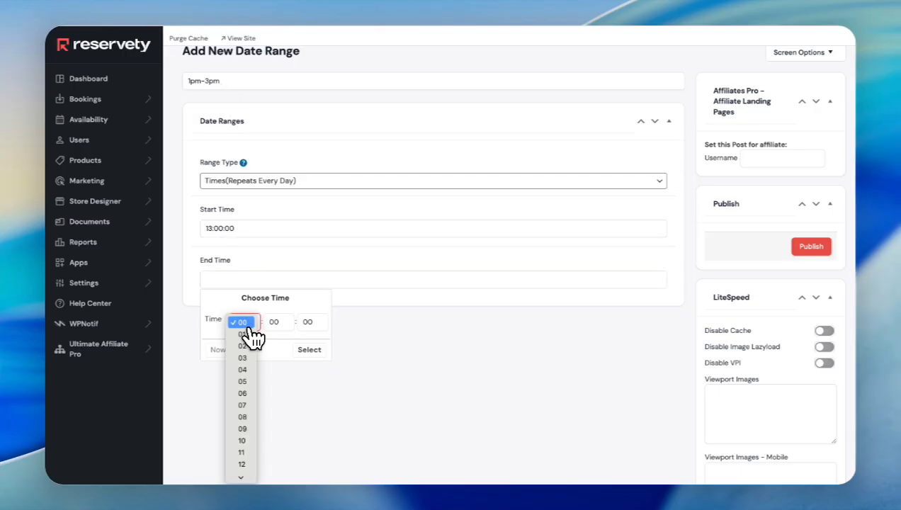
{"action": "scroll", "coordinate": [246, 421], "scroll_direction": "down", "scroll_amount": 3}
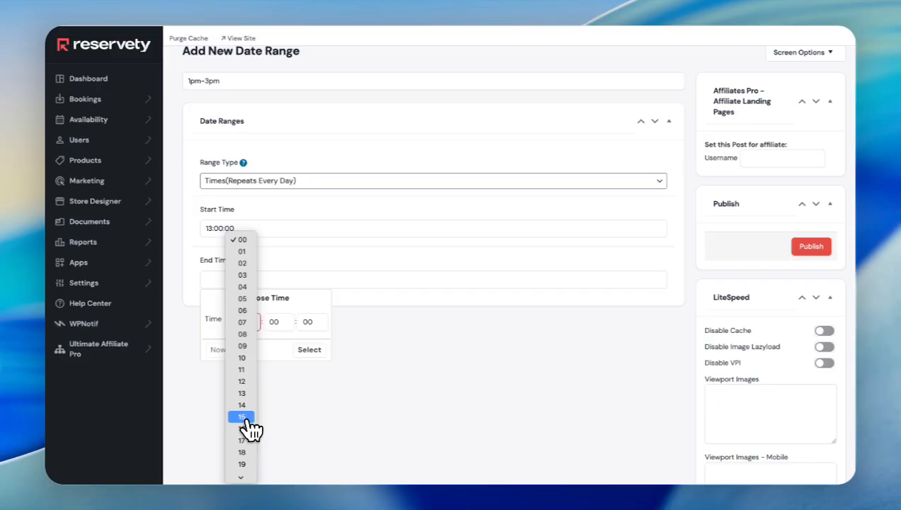
{"action": "left_click", "coordinate": [243, 417]}
{"action": "left_click", "coordinate": [310, 350]}
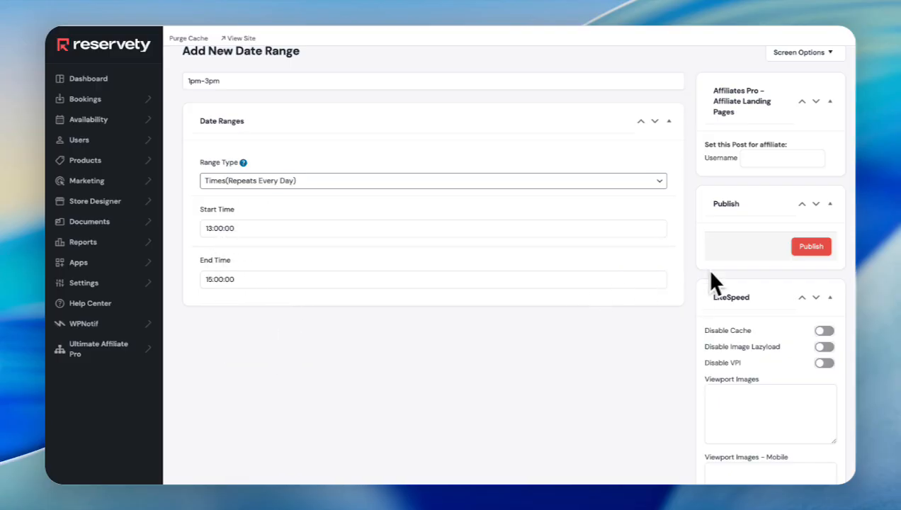
{"action": "left_click", "coordinate": [811, 248]}
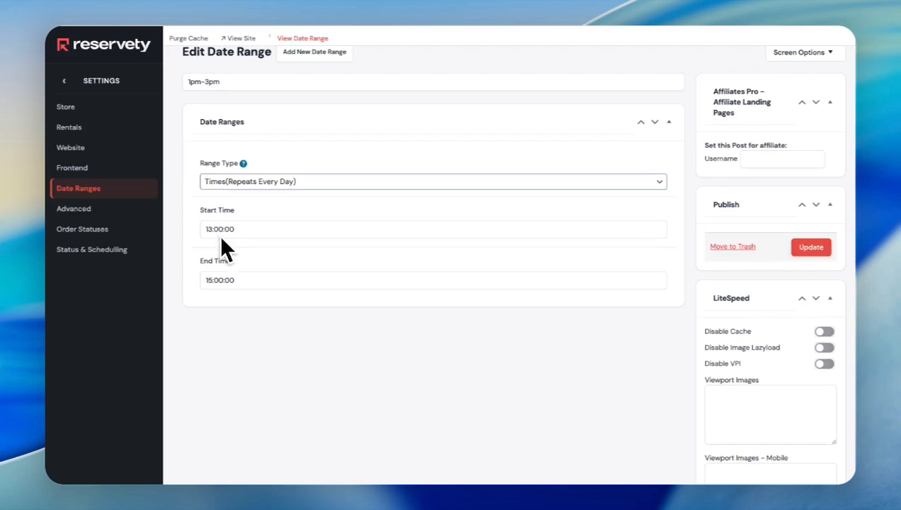
Go to the Advanced Dates section of the rental settings and add a new global disabled date row
{"action": "left_click", "coordinate": [93, 134]}
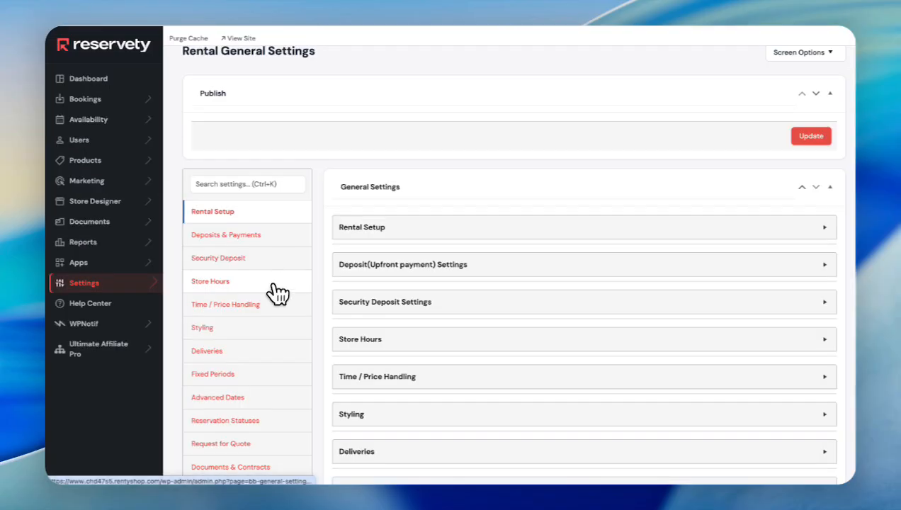
{"action": "left_click", "coordinate": [244, 399]}
{"action": "scroll", "coordinate": [487, 269], "scroll_direction": "down", "scroll_amount": 2}
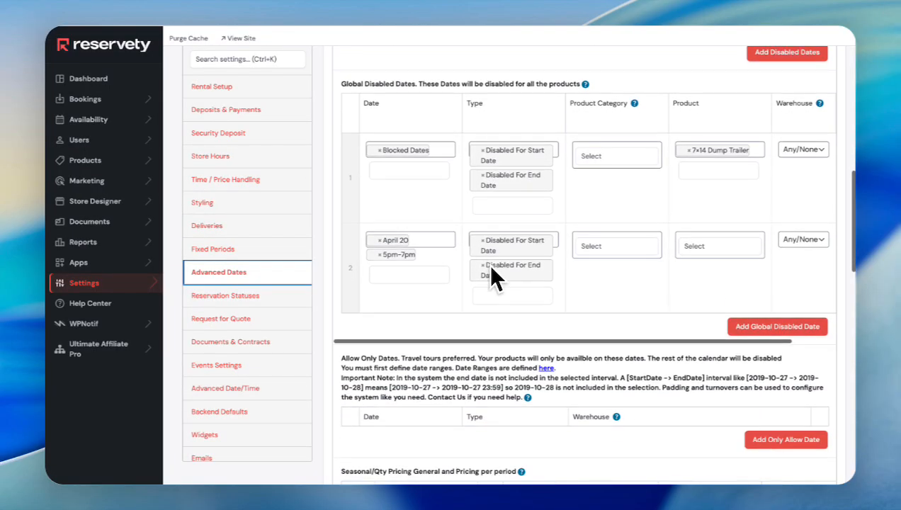
{"action": "left_click", "coordinate": [758, 329]}
Assign the Every Sunday and 1pm-3pm date ranges to the new global disabled date row
{"action": "left_click", "coordinate": [408, 335]}
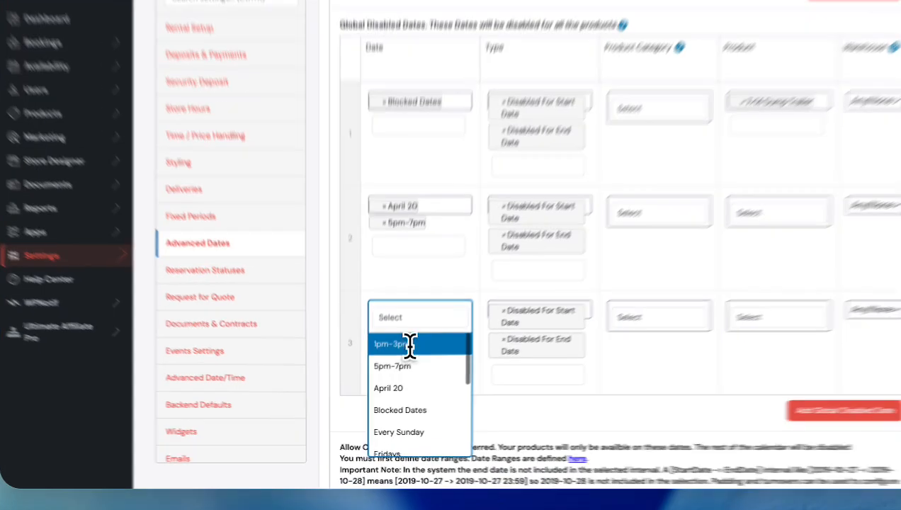
{"action": "type", "text": "sun"}
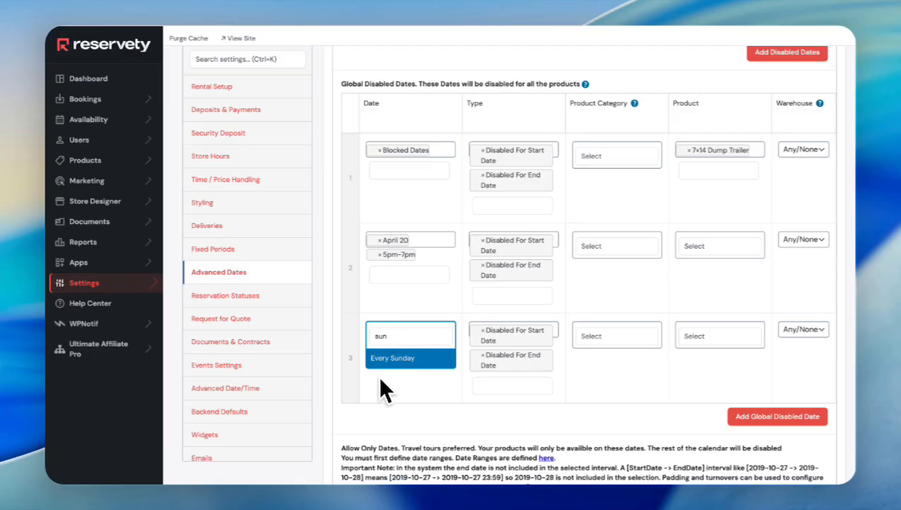
{"action": "left_click", "coordinate": [392, 359]}
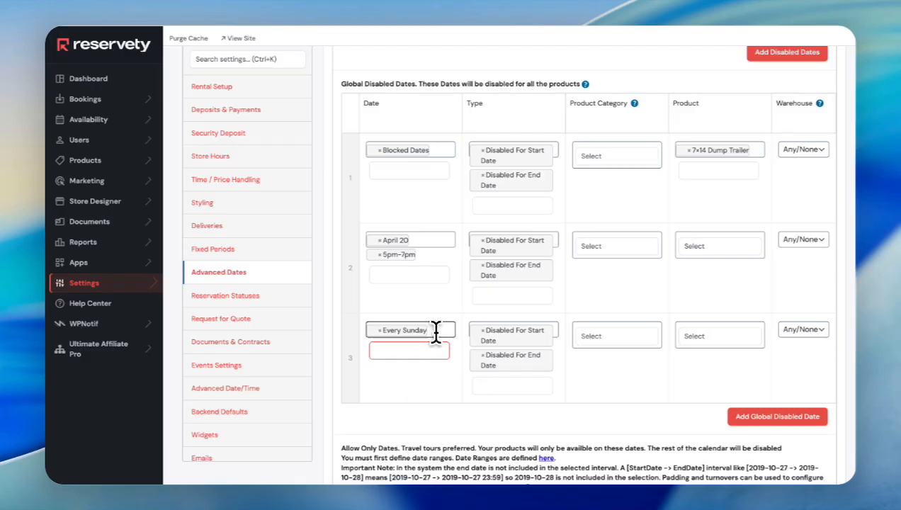
{"action": "left_click", "coordinate": [436, 330]}
{"action": "type", "text": "1"}
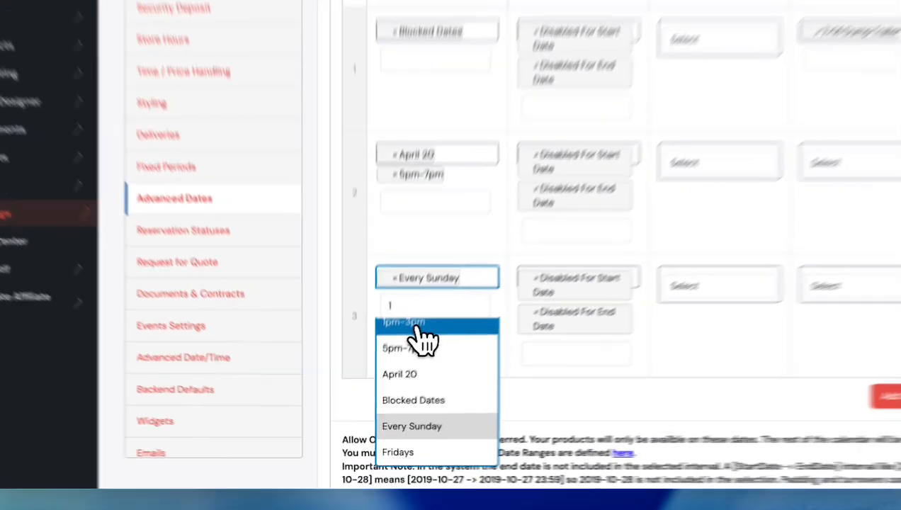
{"action": "left_click", "coordinate": [398, 364]}
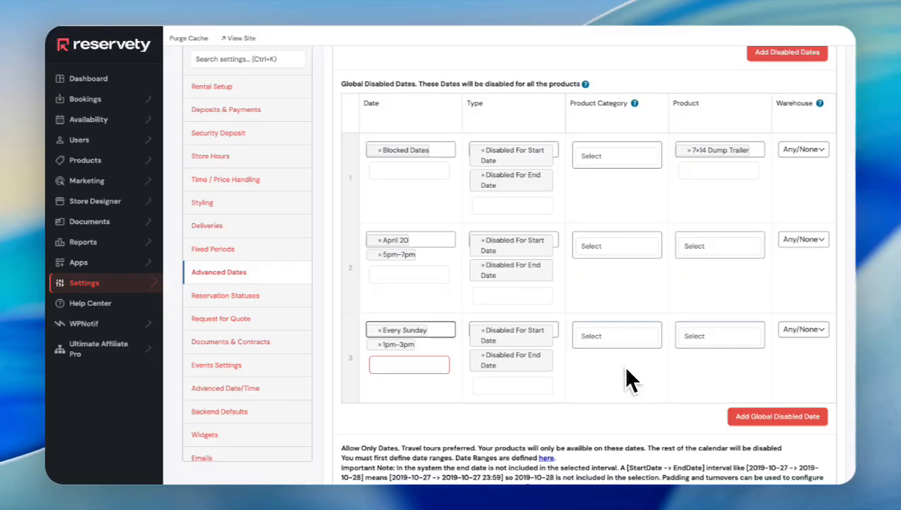
View the product choices for the Every Sunday row, leave the product empty, and save the rental settings
{"action": "scroll", "coordinate": [889, 274], "scroll_direction": "up", "scroll_amount": 1}
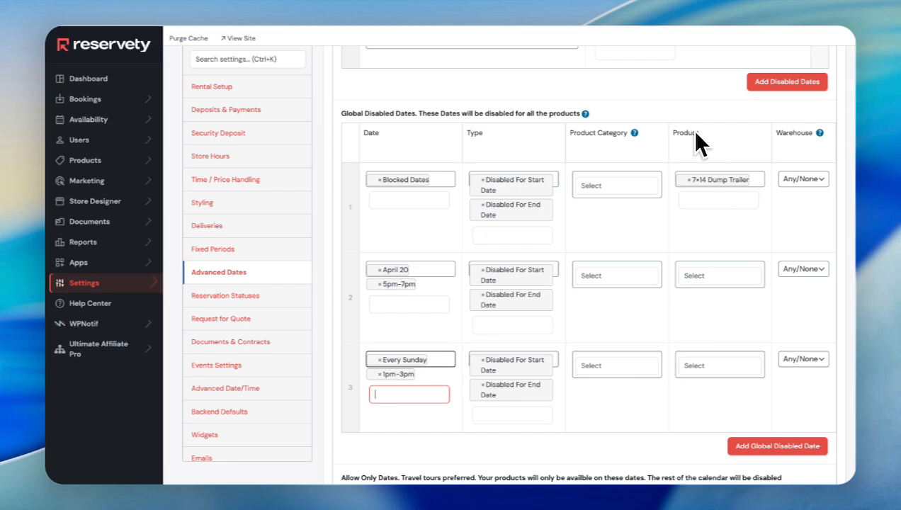
{"action": "left_click", "coordinate": [711, 367]}
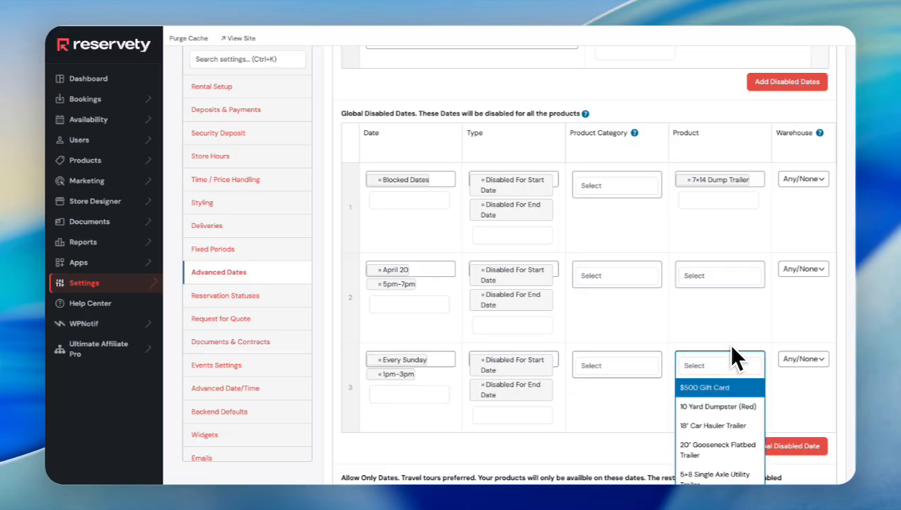
{"action": "left_click", "coordinate": [764, 339]}
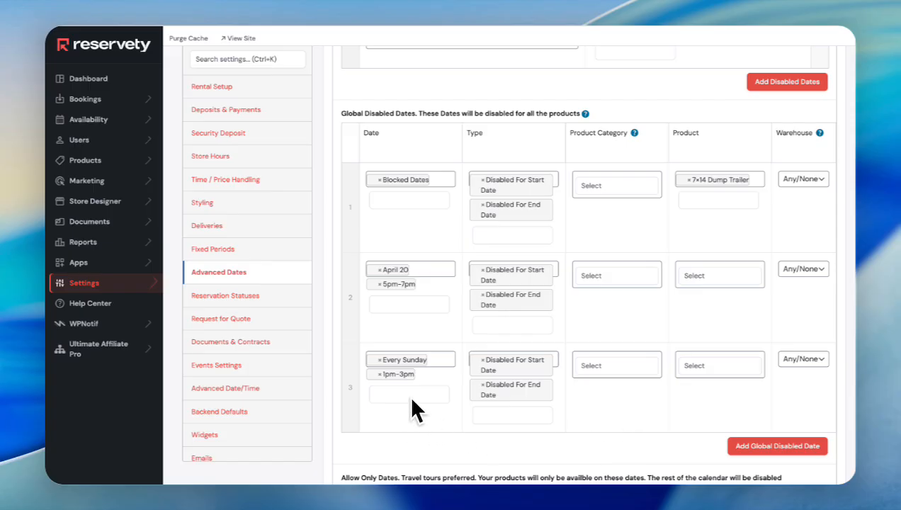
{"action": "scroll", "coordinate": [669, 413], "scroll_direction": "up", "scroll_amount": 10}
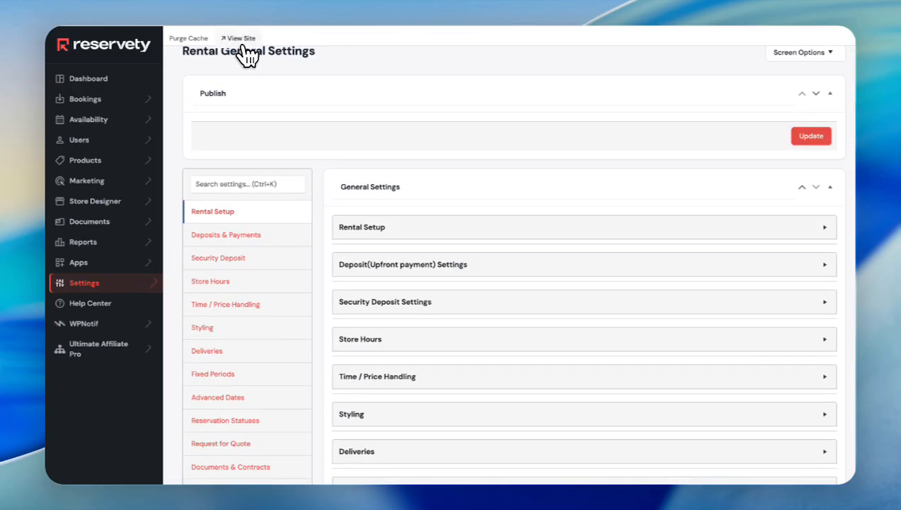
Switch to the storefront's booking page and open the 5×8 Single Axle Utility Trailer
{"action": "left_click", "coordinate": [240, 39]}
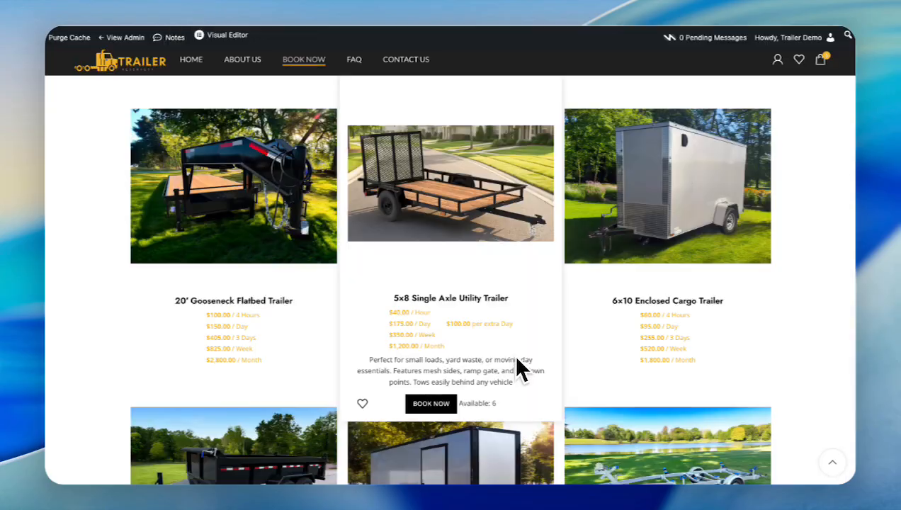
{"action": "scroll", "coordinate": [513, 355], "scroll_direction": "up", "scroll_amount": 3}
{"action": "scroll", "coordinate": [513, 355], "scroll_direction": "down", "scroll_amount": 3}
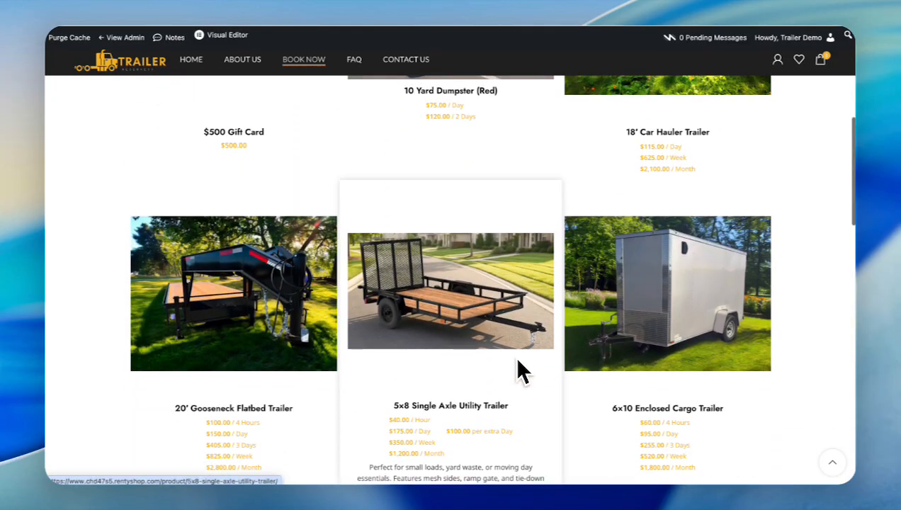
{"action": "mouse_move", "coordinate": [422, 243]}
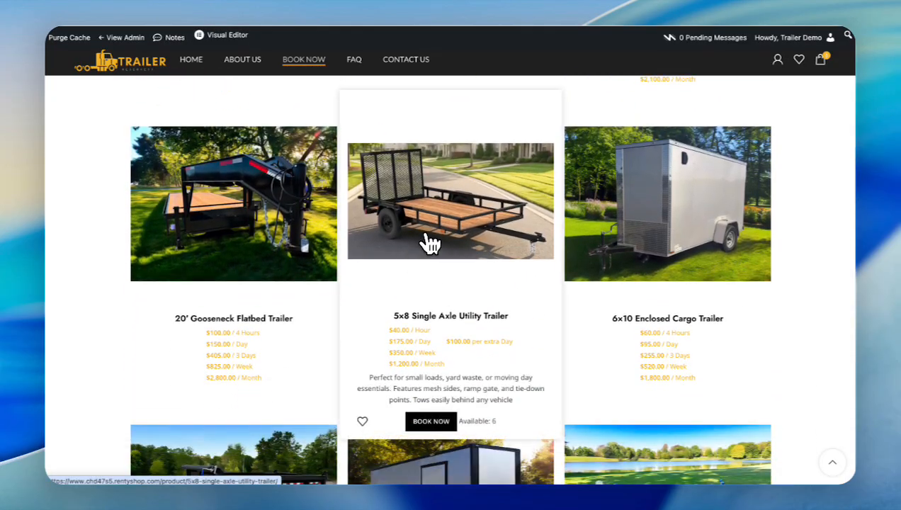
{"action": "left_click", "coordinate": [434, 234]}
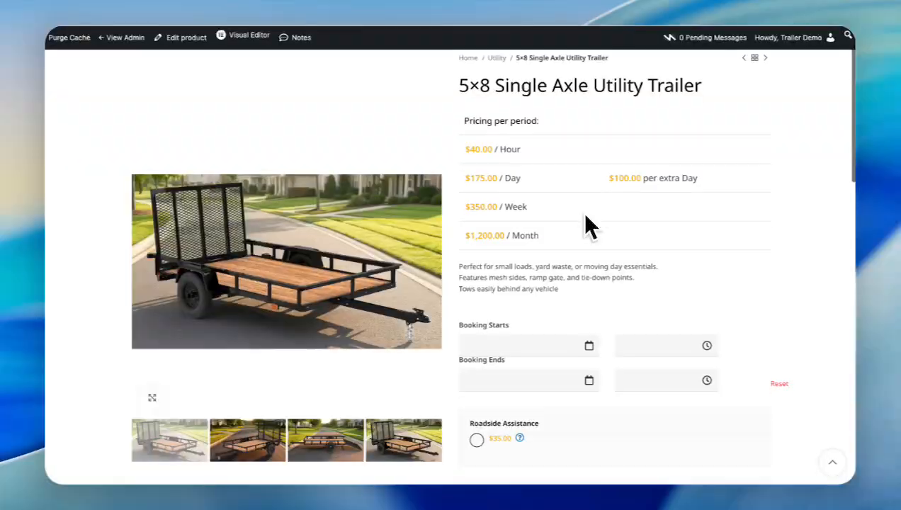
Choose Sunday, April 19, 2026 as the trailer's booking start date and check the start times offered
{"action": "scroll", "coordinate": [586, 216], "scroll_direction": "down", "scroll_amount": 1}
{"action": "scroll", "coordinate": [586, 216], "scroll_direction": "up", "scroll_amount": 2}
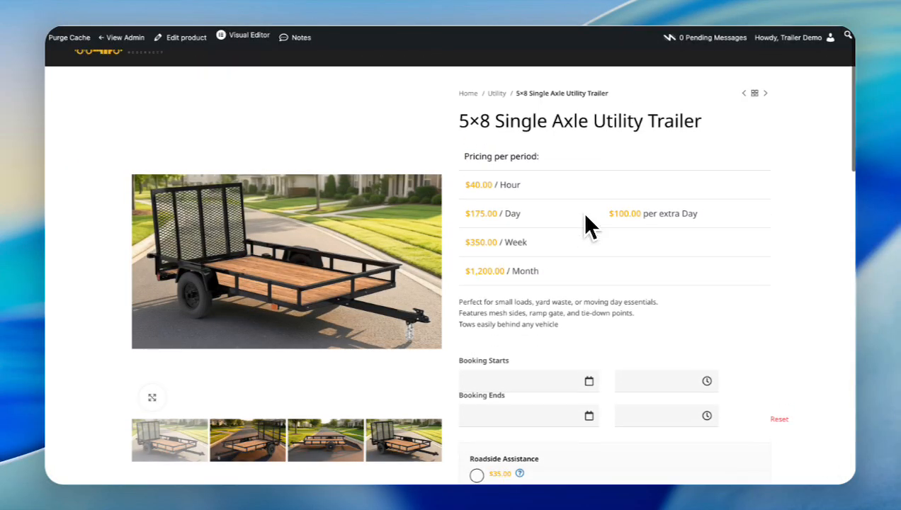
{"action": "left_click", "coordinate": [589, 382]}
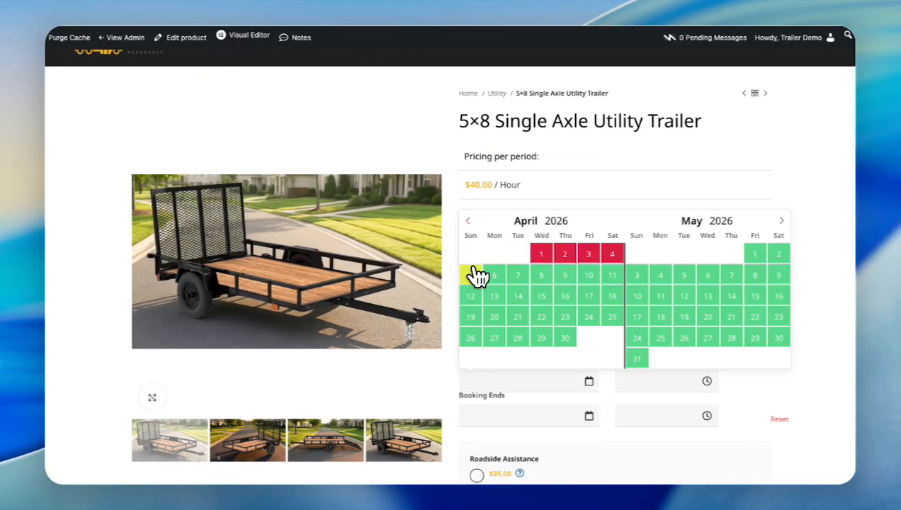
{"action": "left_click", "coordinate": [471, 318]}
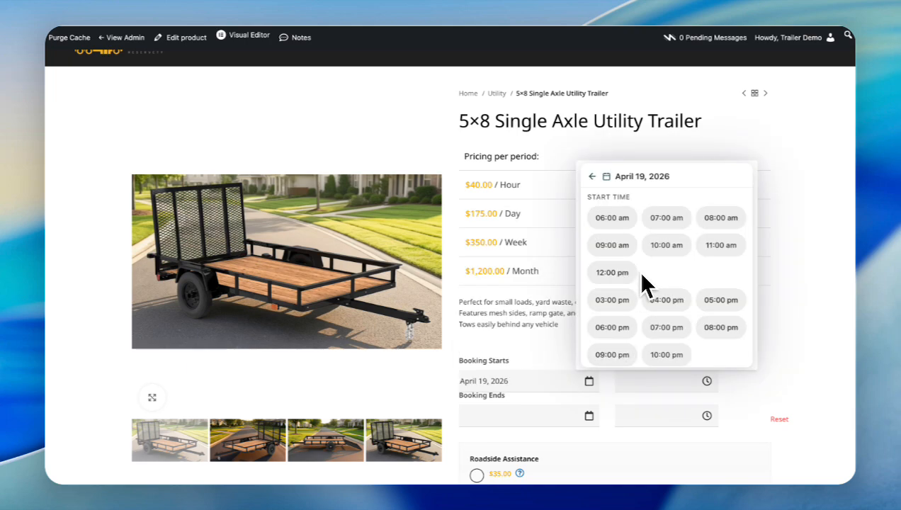